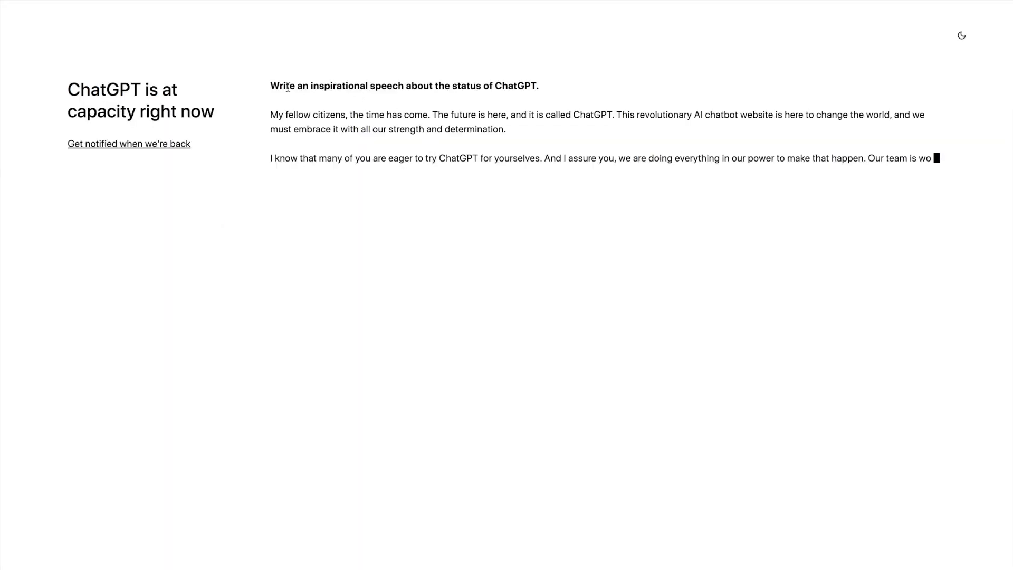
Step: Highlight, then deselect, the bold prompt line of ChatGPT's inspirational speech
left_click_drag(268, 81, 441, 167)
left_click(441, 167)
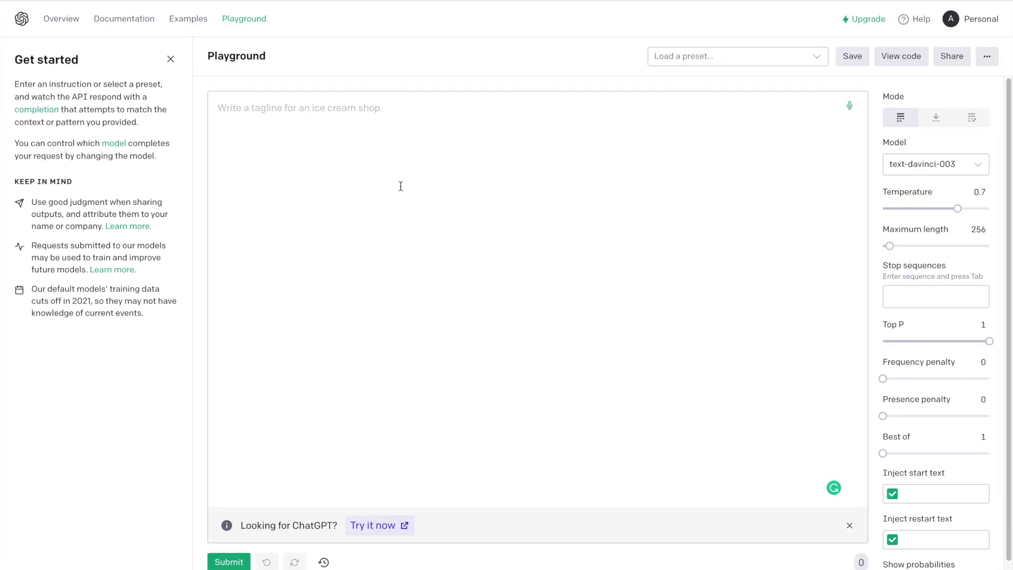
Step: Submit the Playground prompt 'Brainstorm ideas for a blog post about the best ai tools for marketers'
type("Brainstorm")
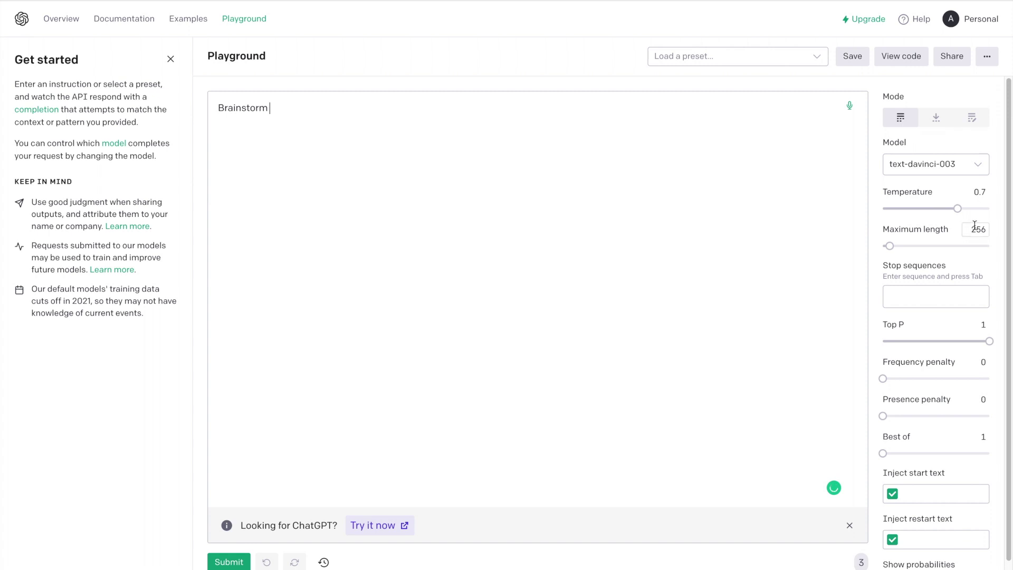
type("ideas for a blog post about the best ai tools for marketers")
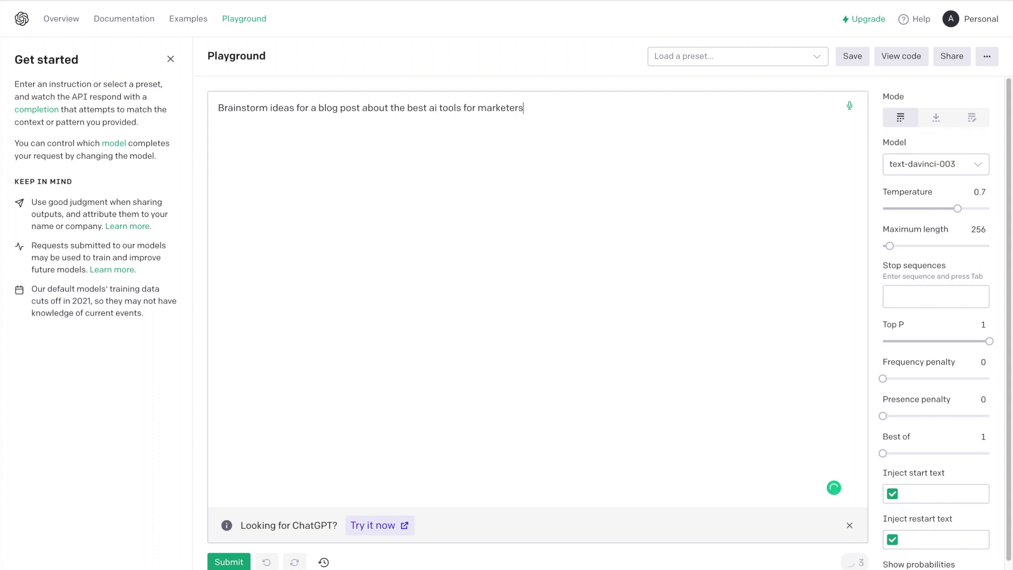
key("ctrl+Return")
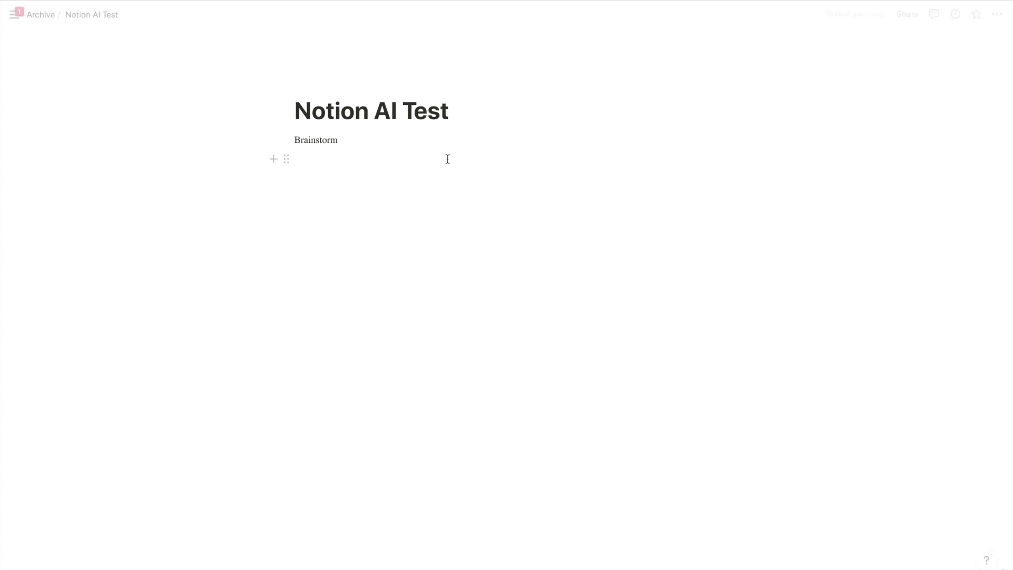
Step: Replace the 'Brainstorm' line with a Notion AI brainstorm request for YouTube AI video ideas
left_click_drag(351, 140, 349, 122)
key("BackSpace")
key("Return")
type("/")
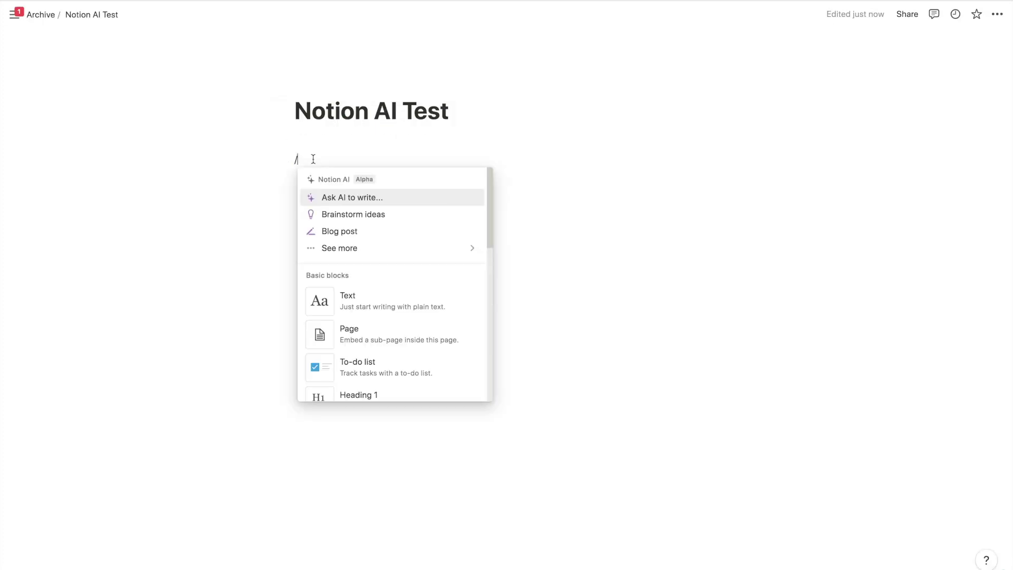
left_click(340, 201)
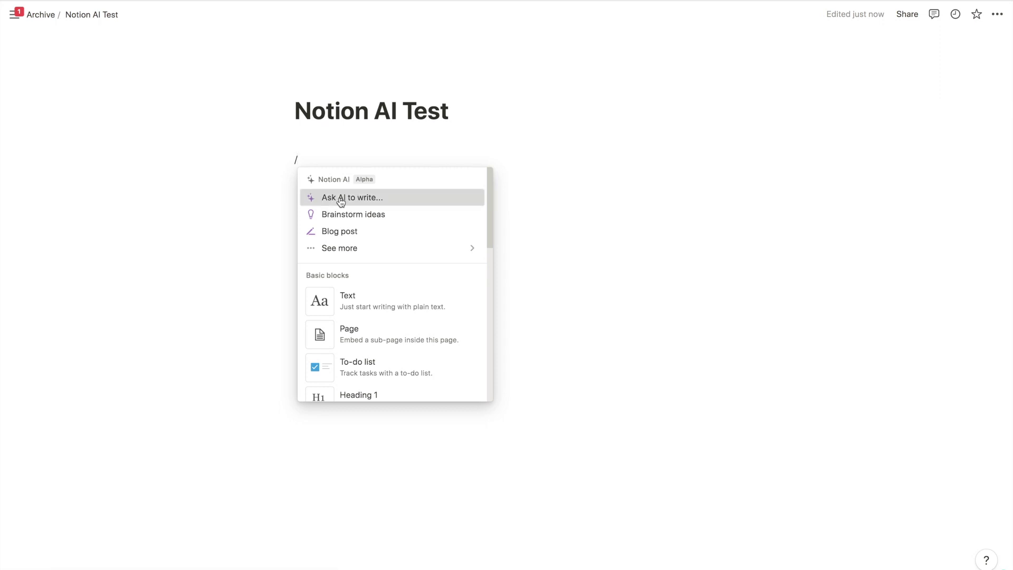
left_click(344, 211)
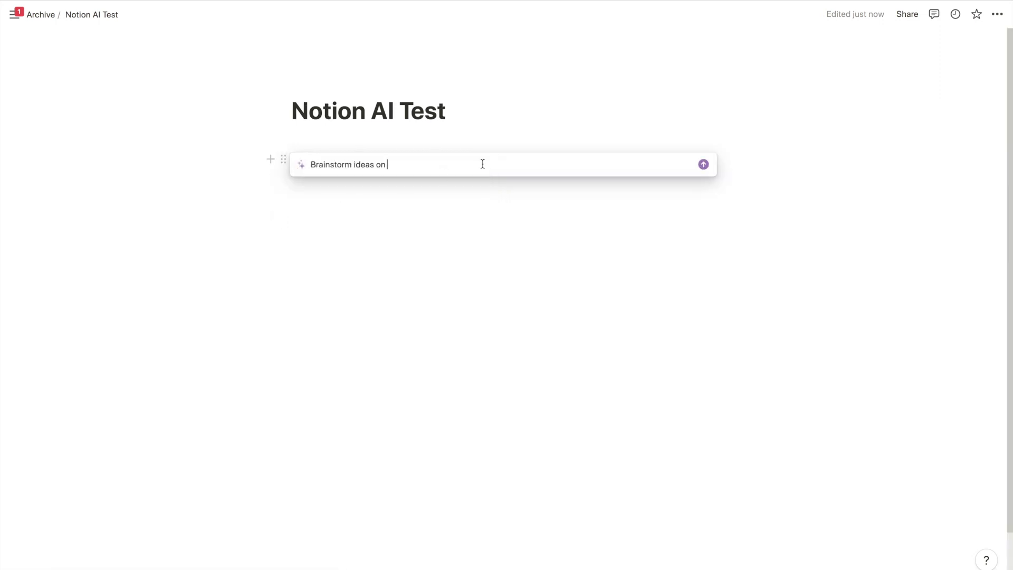
type("a youtube channel about AI")
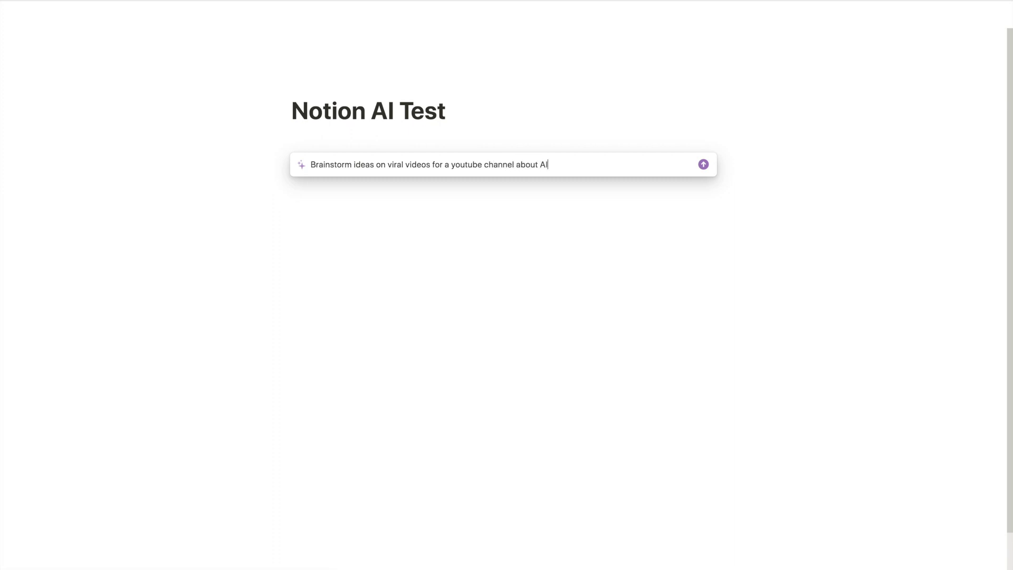
key("Return")
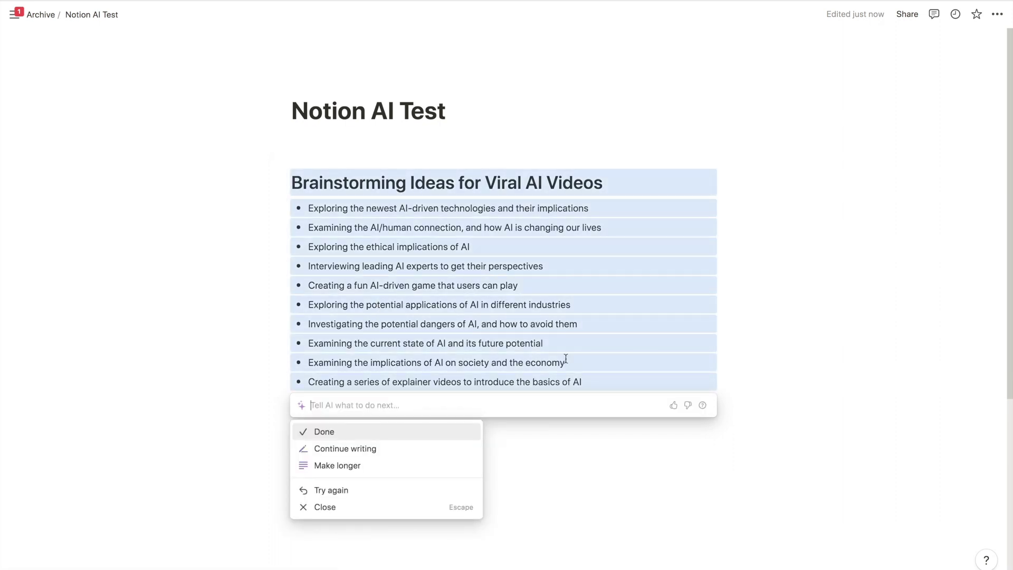
Step: Keep the AI-generated list of ten video ideas
key("Return")
left_click(614, 388)
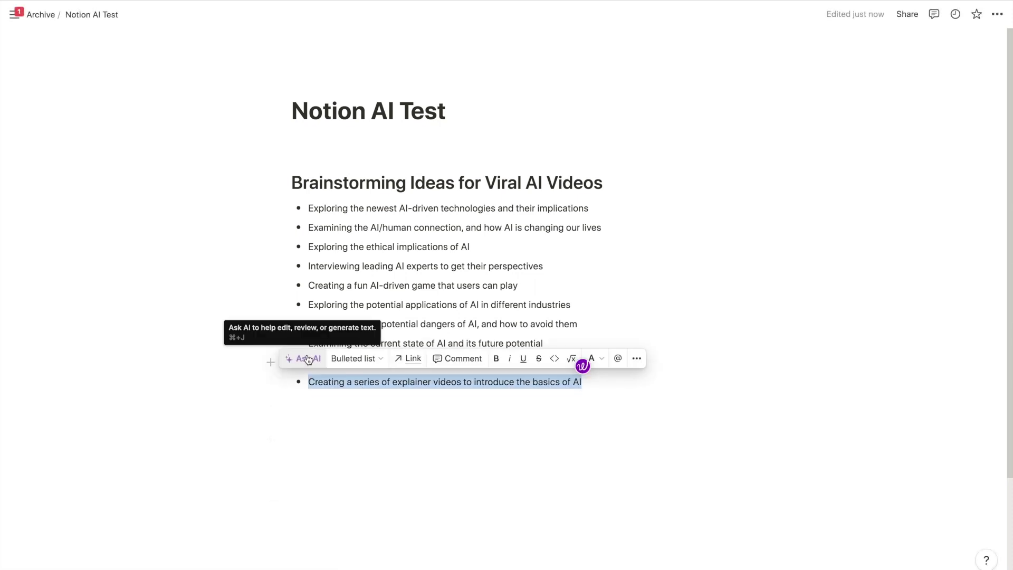
left_click(461, 425)
Step: Have Notion AI write a YouTube intro paragraph for the ethical implications bullet and insert it
triple_click(358, 246)
key("ctrl+j")
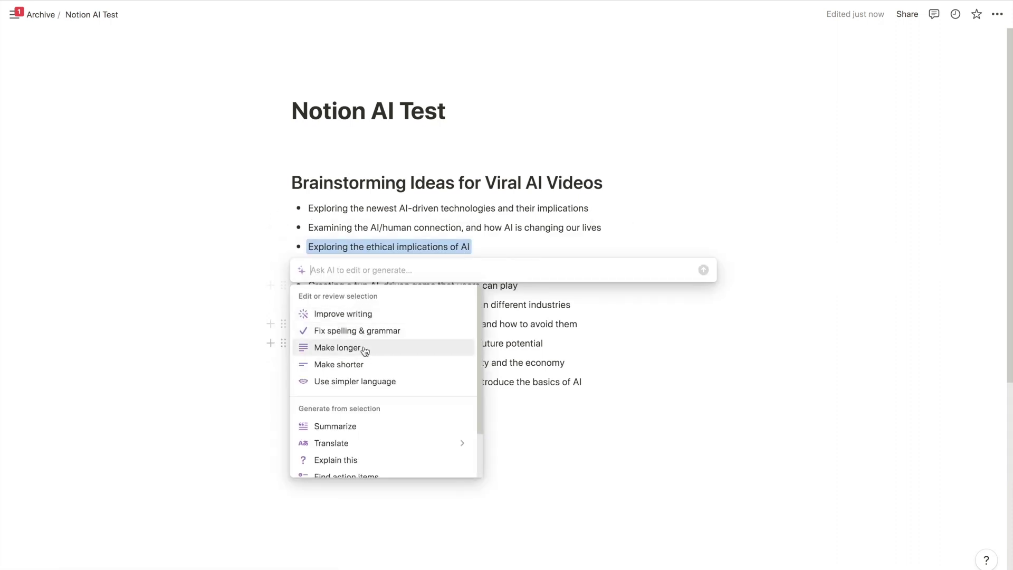
scroll(362, 346, "down", 2)
scroll(357, 410, "up", 2)
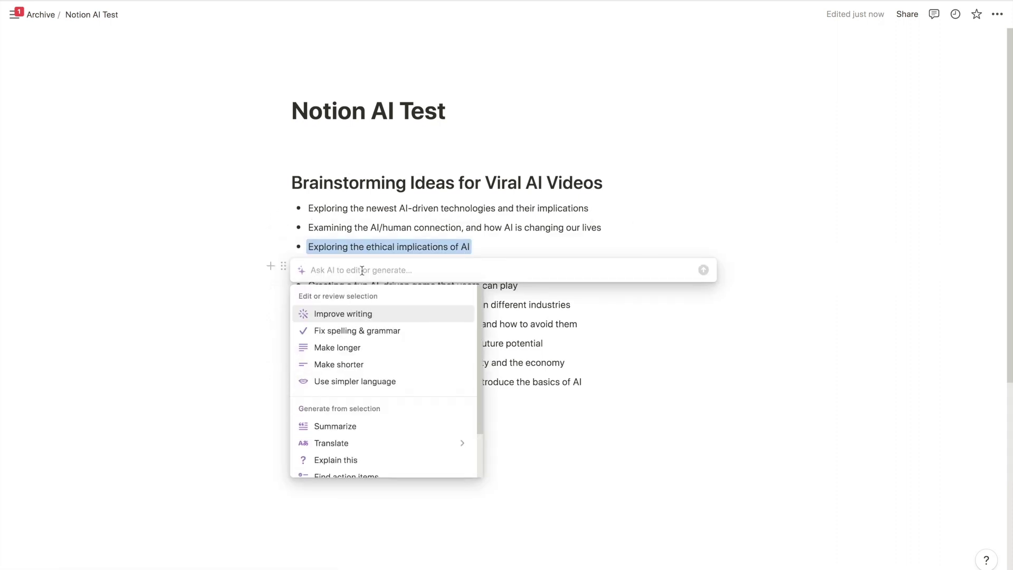
type("Write an intro paragraph")
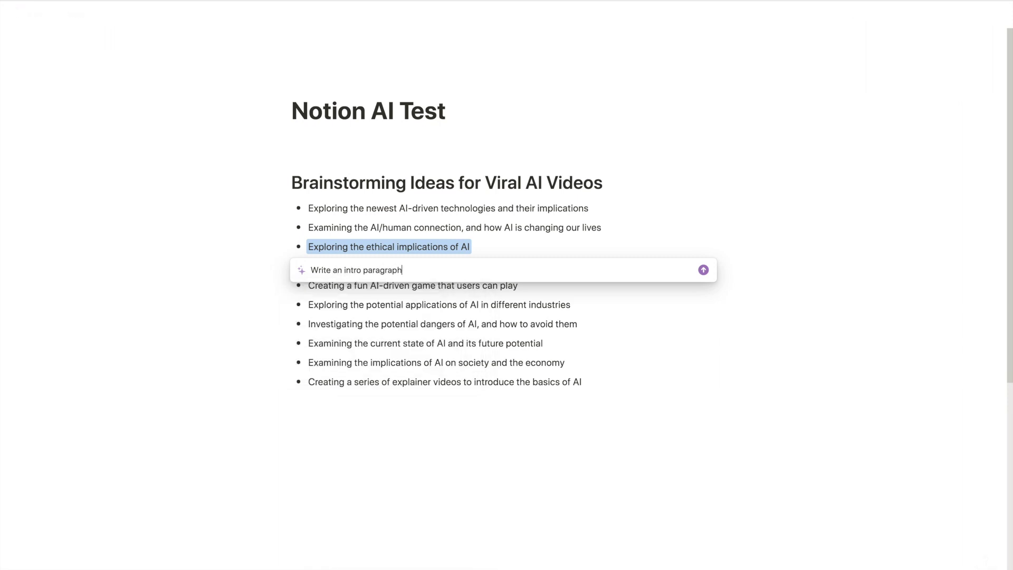
type(" for a youtube video on this topic")
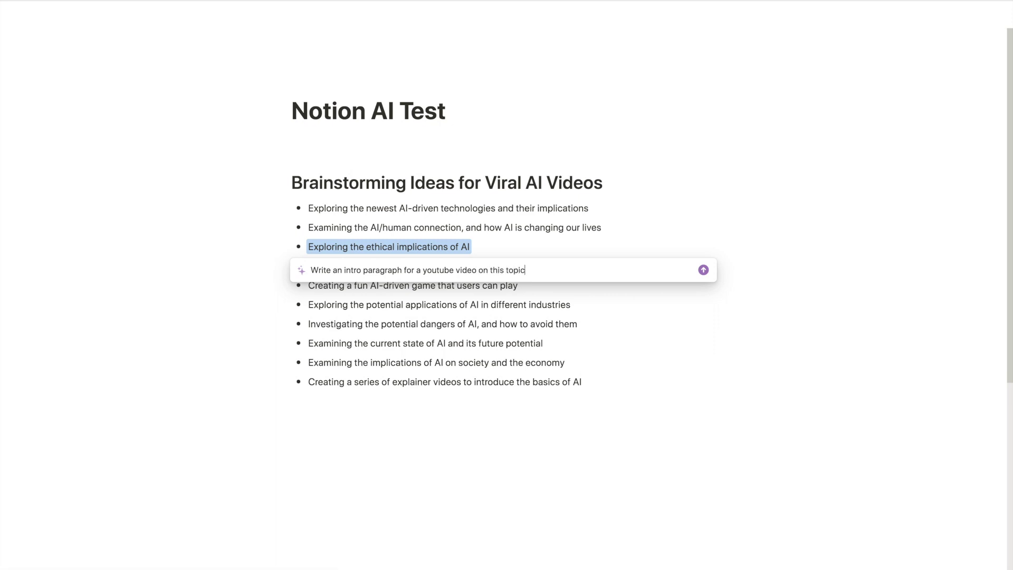
key("Return")
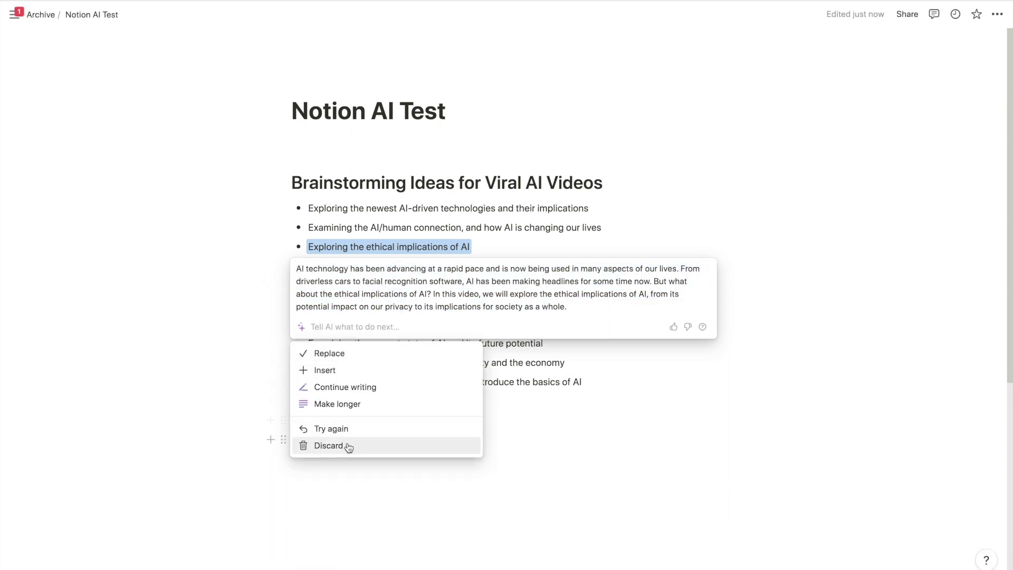
left_click(328, 445)
Step: Use Notion AI to lengthen the intro, continue writing, and insert the result below
triple_click(536, 391)
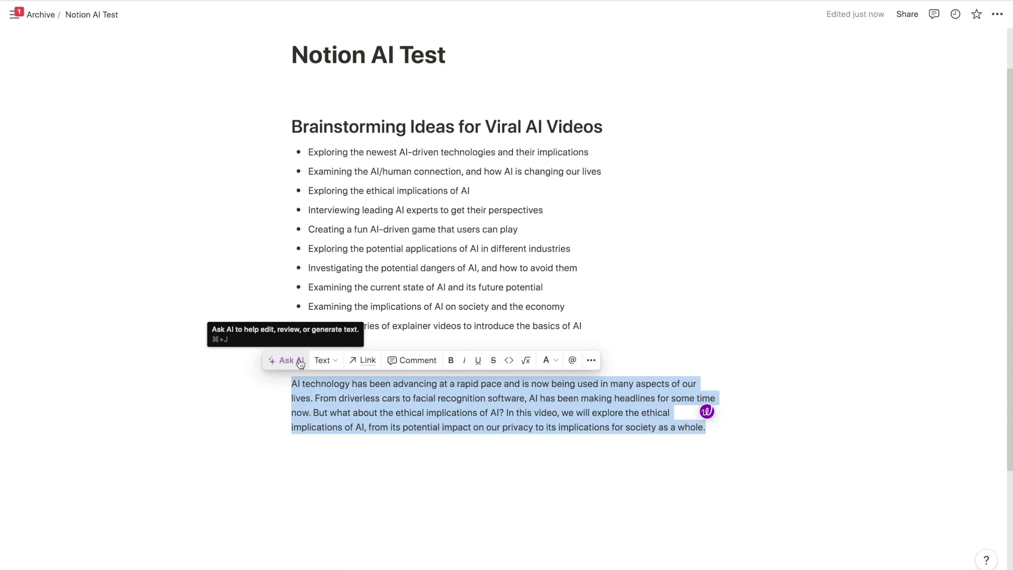
left_click(271, 359)
scroll(343, 386, "down", 1)
scroll(428, 416, "down", 2)
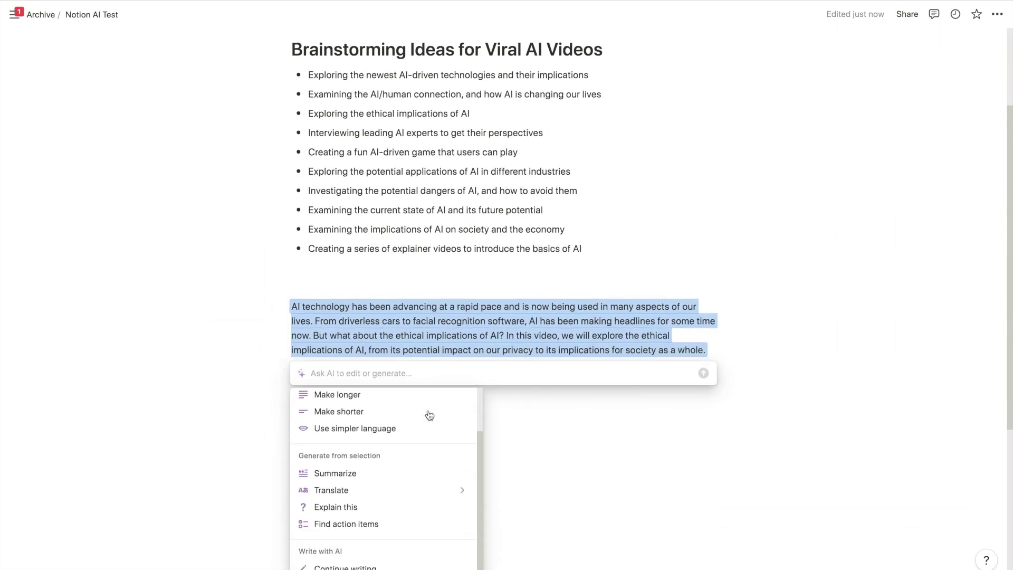
scroll(399, 428, "up", 2)
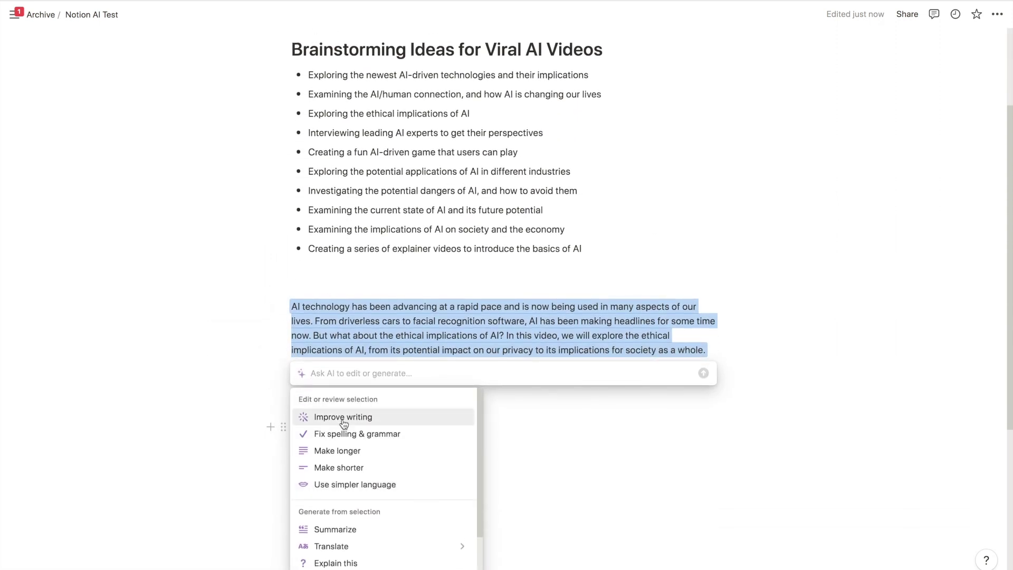
scroll(344, 443, "down", 1)
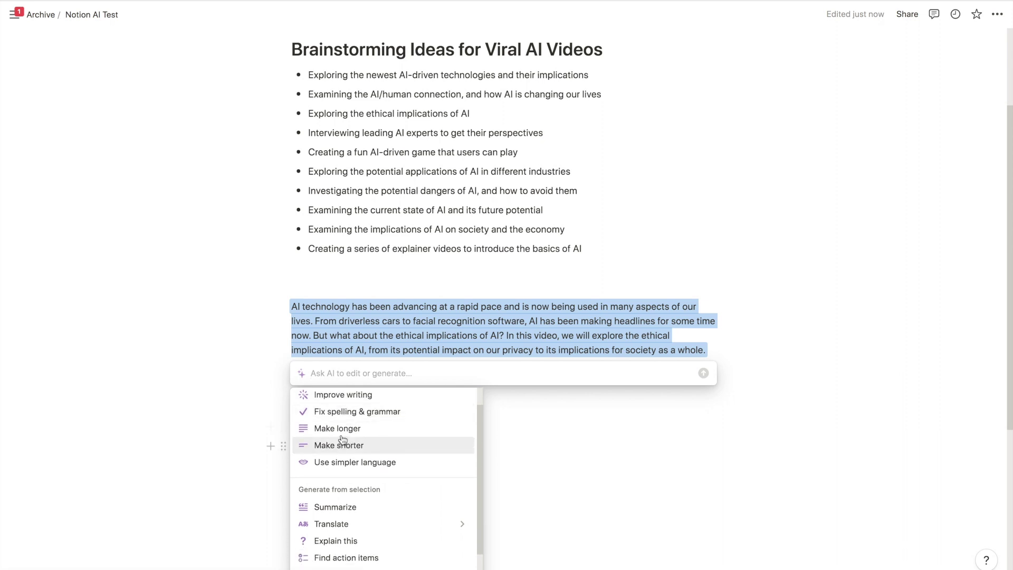
left_click(340, 432)
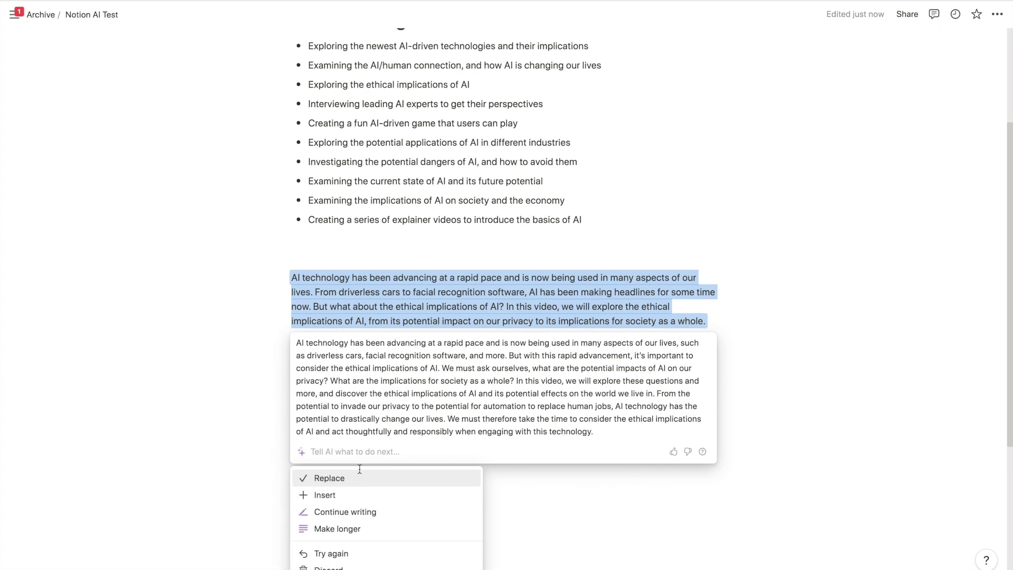
left_click(347, 512)
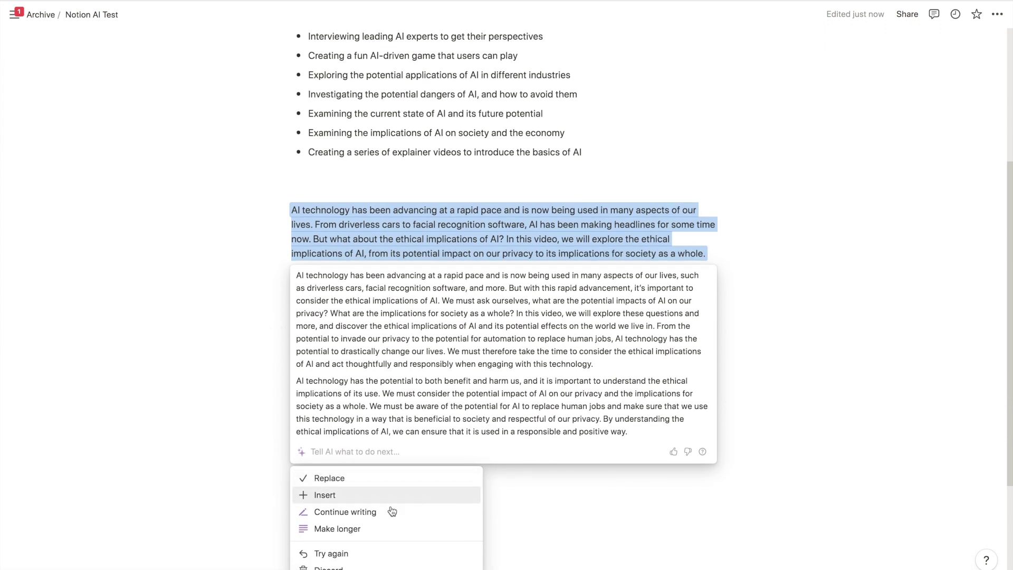
left_click(337, 495)
left_click(474, 390)
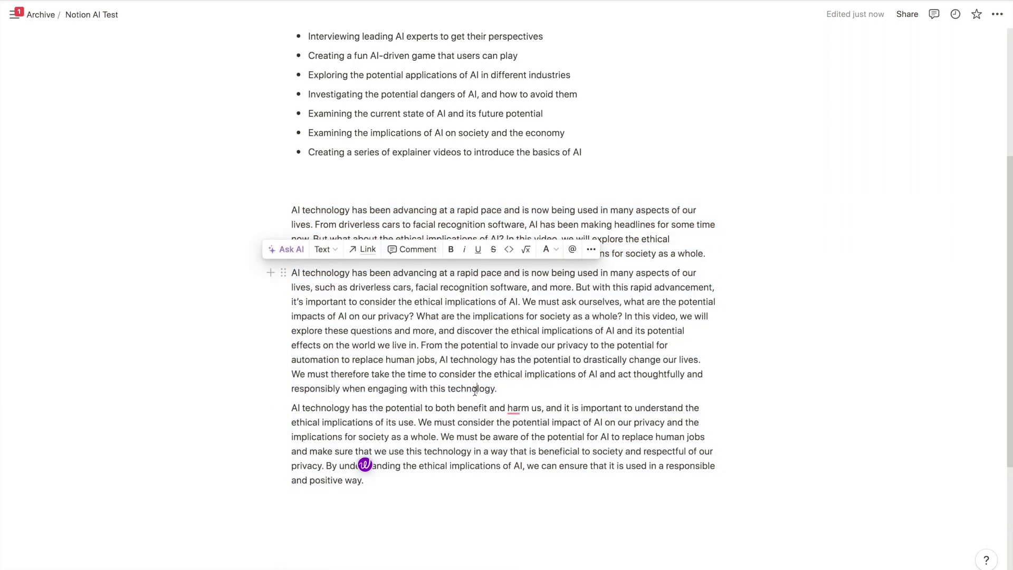
Step: Summarize the first inserted paragraph with Notion AI and replace it with the shorter version
triple_click(391, 330)
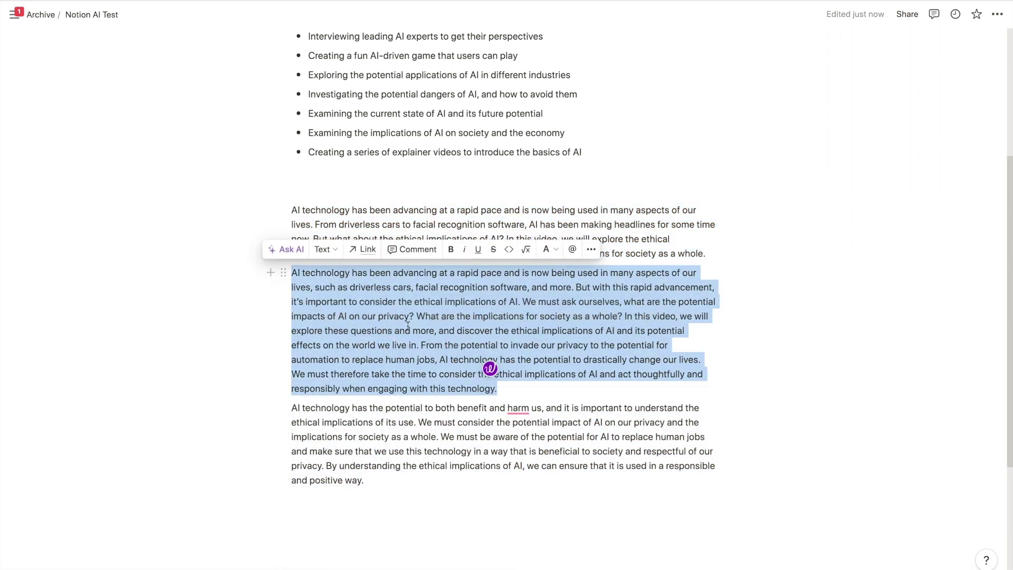
left_click(285, 249)
scroll(369, 454, "down", 2)
left_click(364, 437)
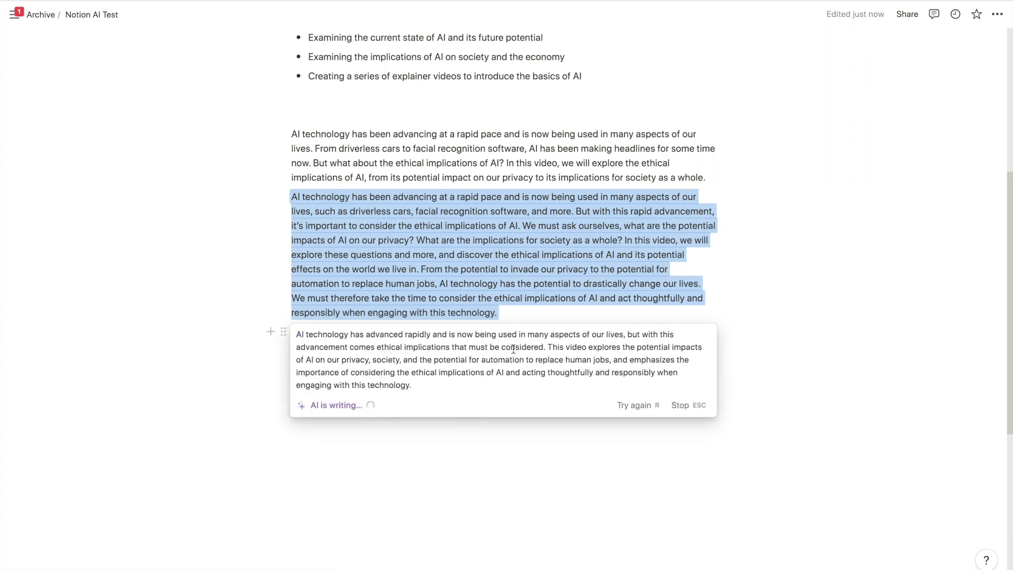
left_click(349, 430)
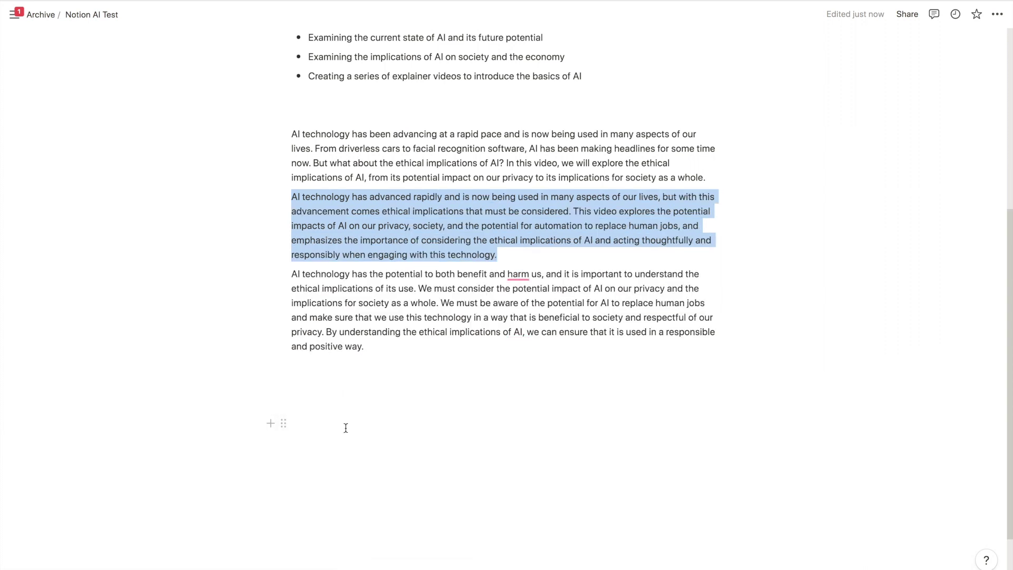
left_click(444, 301)
scroll(351, 159, "up", 1)
Step: Select and deselect parts of the first intro paragraph while reviewing its wording
triple_click(352, 180)
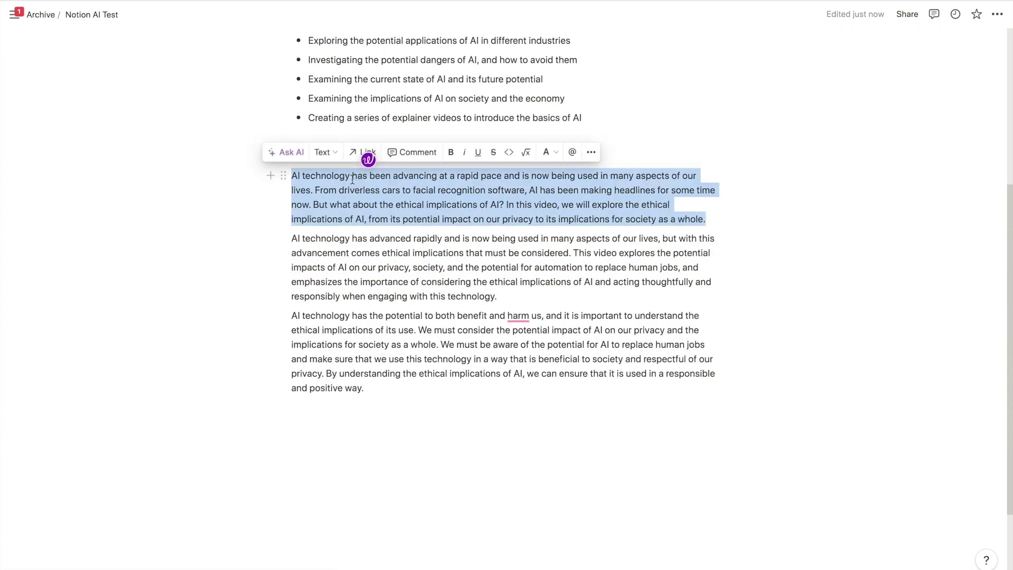
left_click(558, 183)
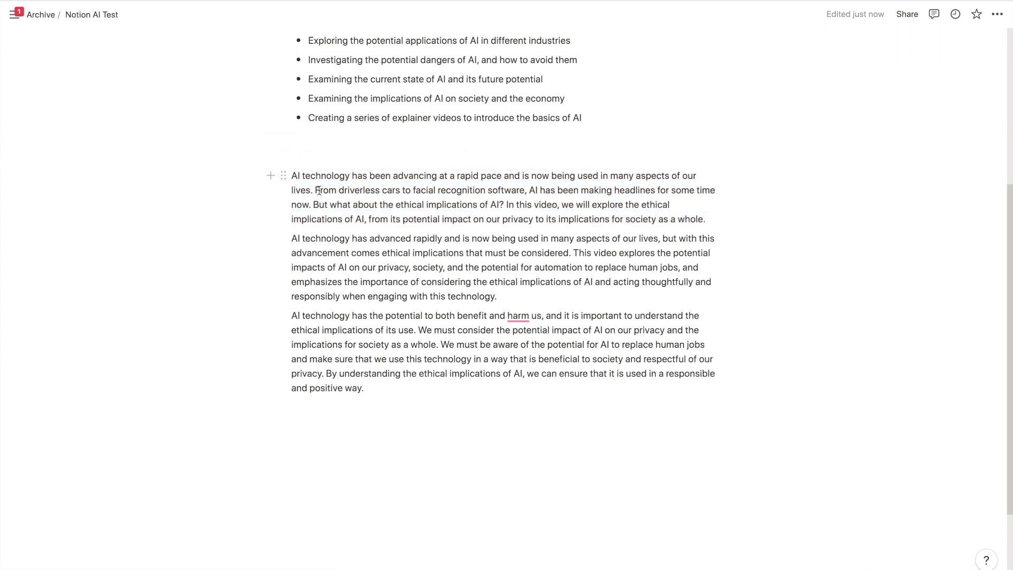
left_click_drag(319, 191, 473, 205)
left_click(375, 204)
left_click_drag(560, 204, 584, 220)
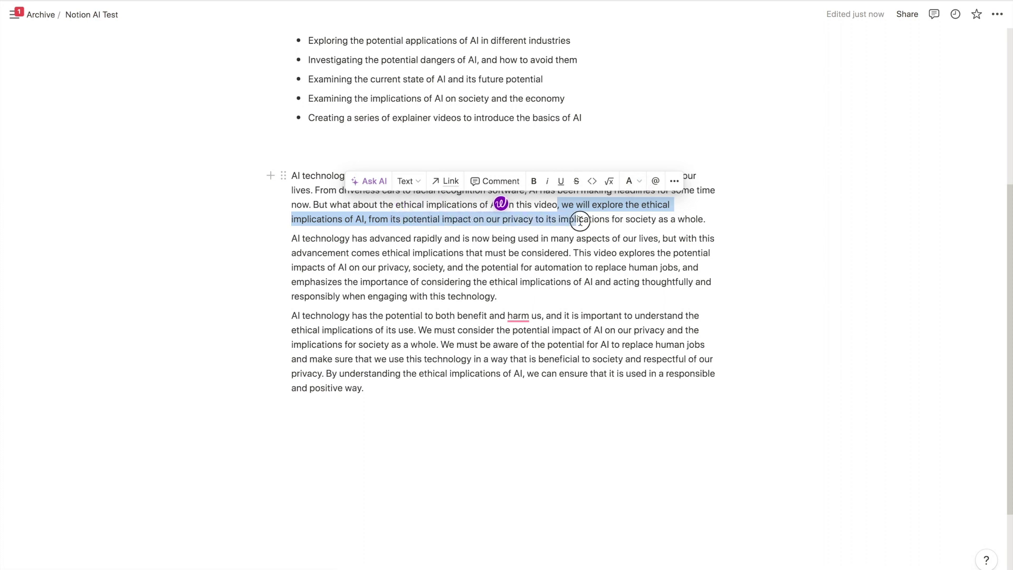
left_click(585, 218)
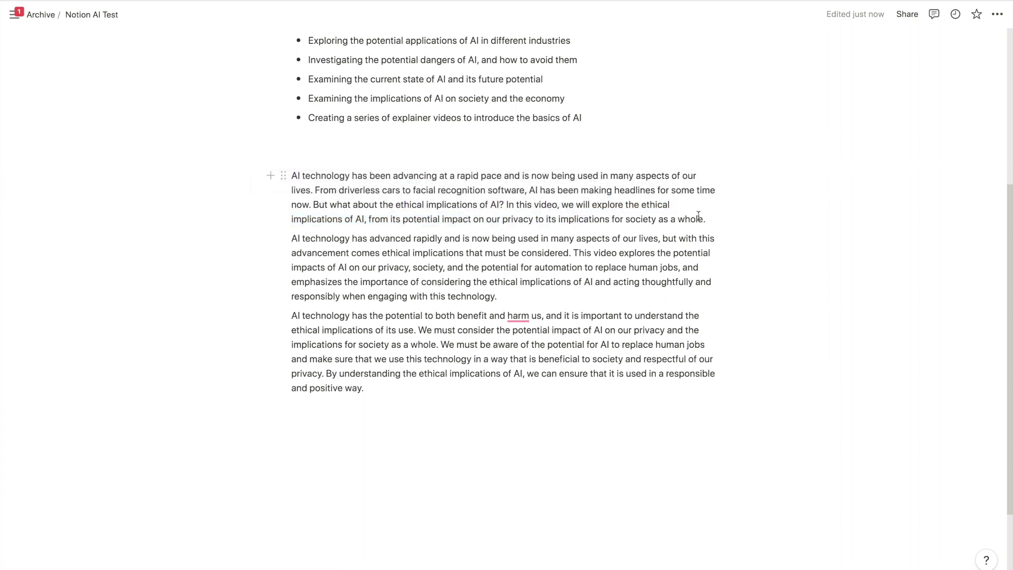
scroll(408, 259, "up", 5)
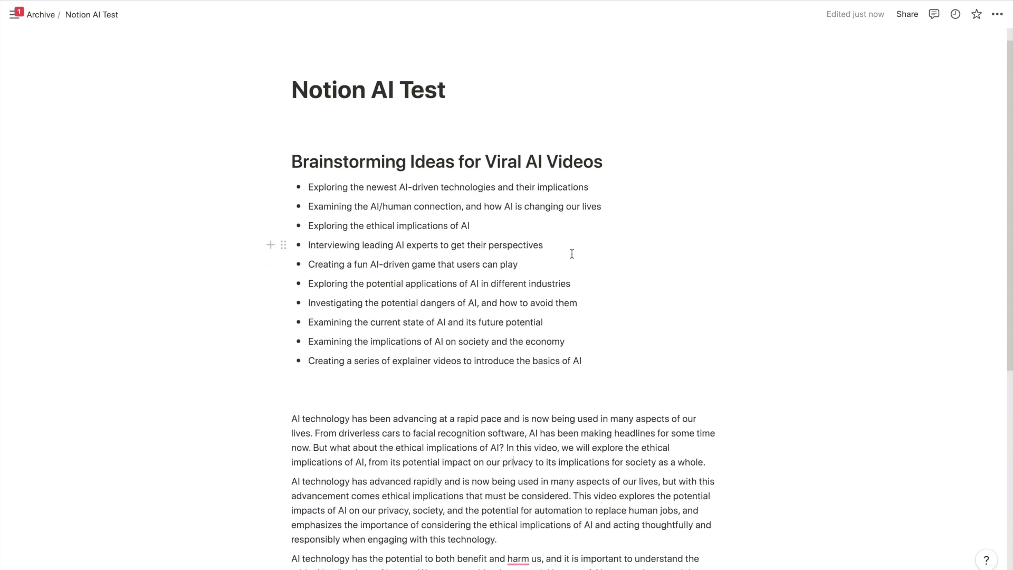
scroll(461, 366, "down", 5)
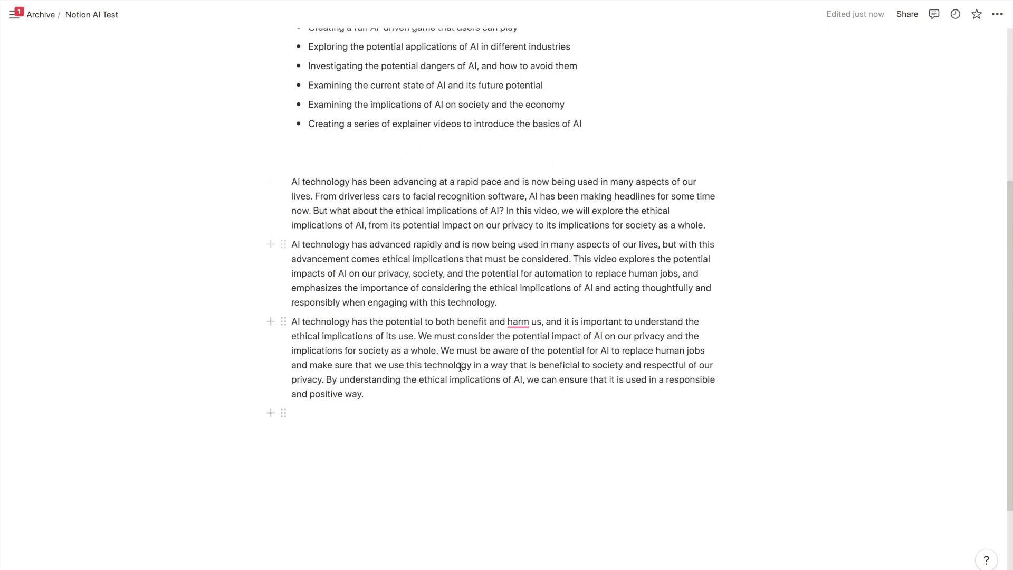
Step: Replace the first intro paragraph with Notion AI's Improve writing rewrite
triple_click(419, 225)
left_click(273, 163)
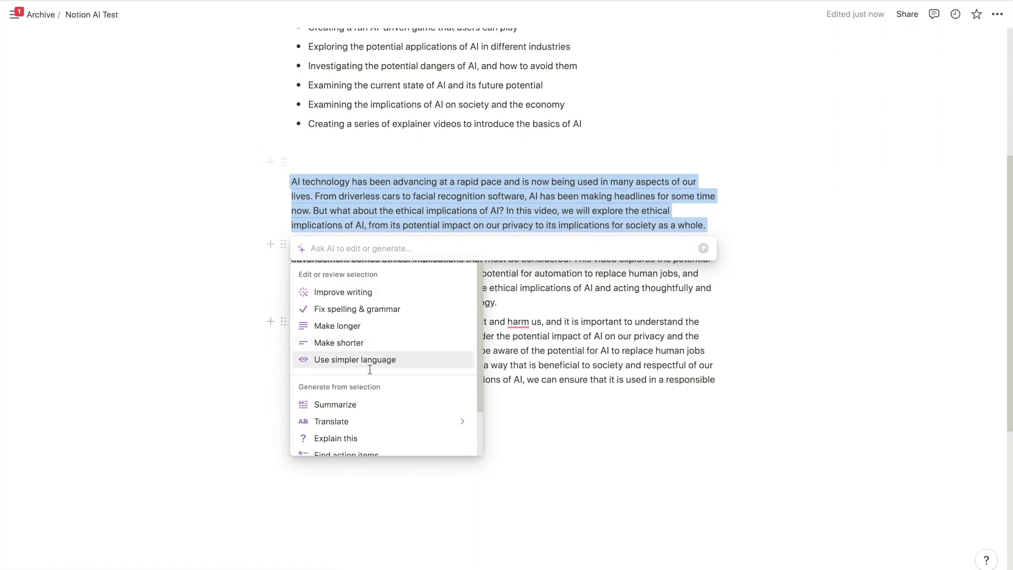
left_click(359, 292)
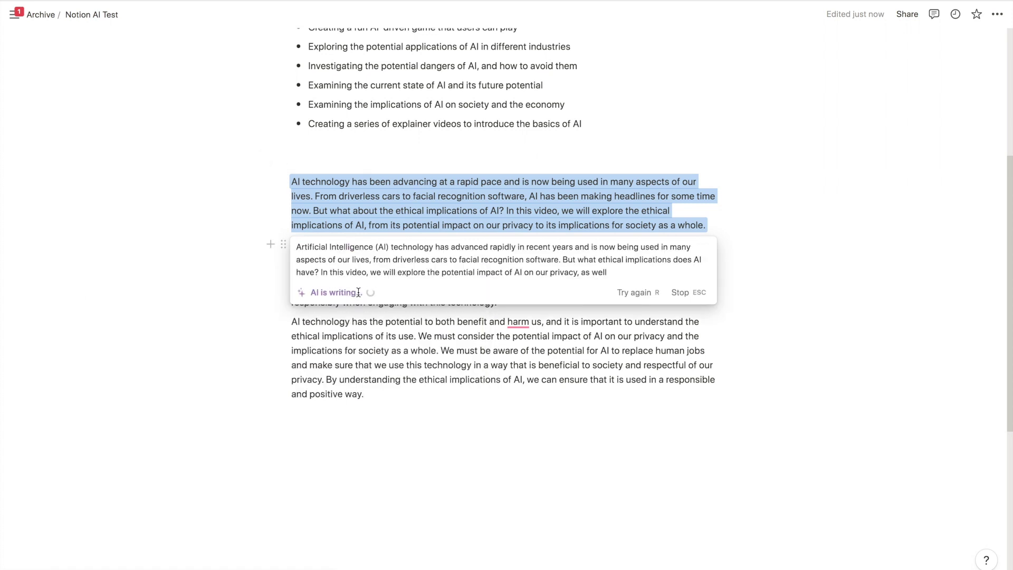
key("Return")
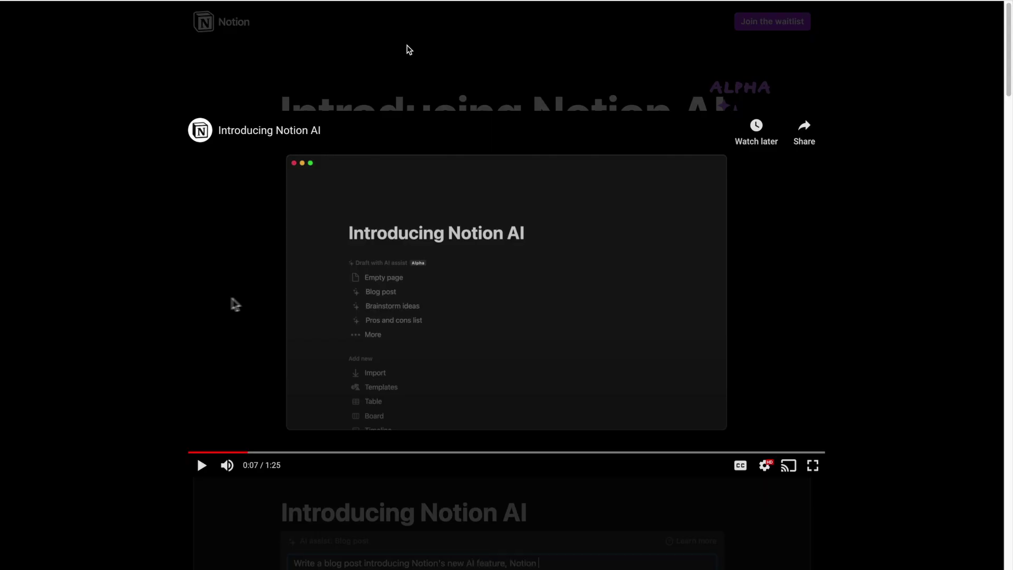
left_click(409, 49)
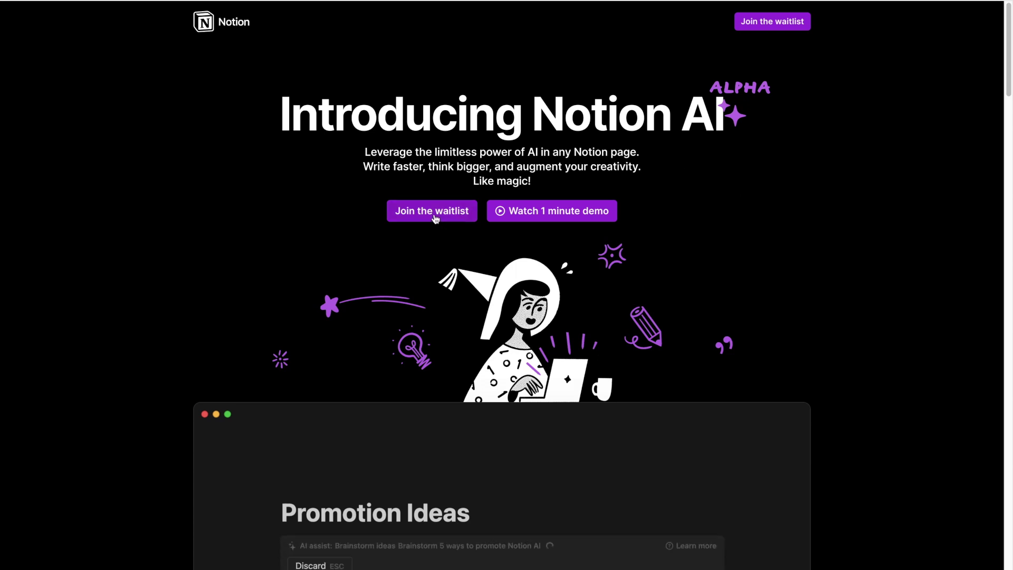
Step: Scroll through the Notion AI landing page's demo and content cards
scroll(436, 219, "down", 4)
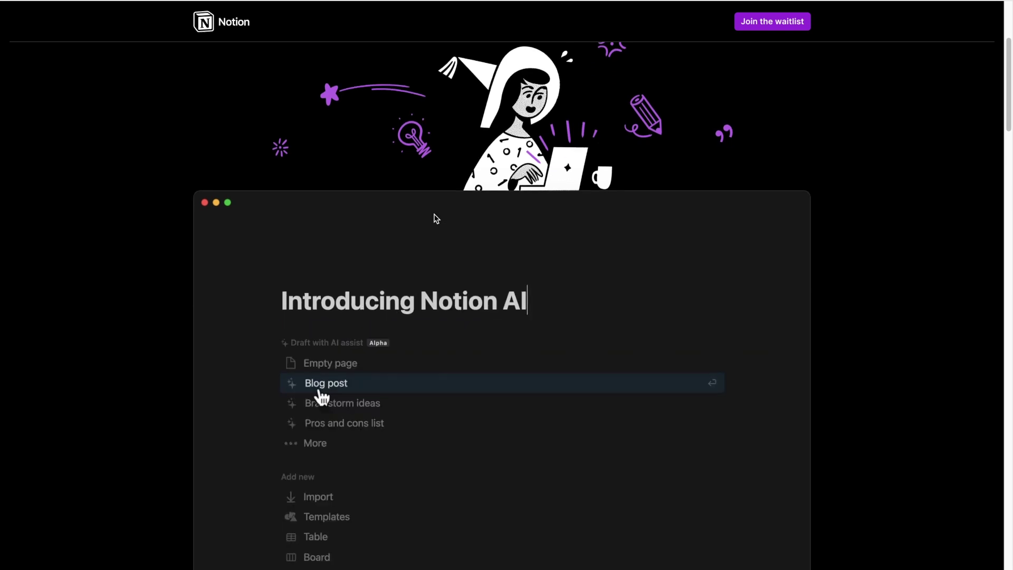
scroll(512, 215, "down", 1)
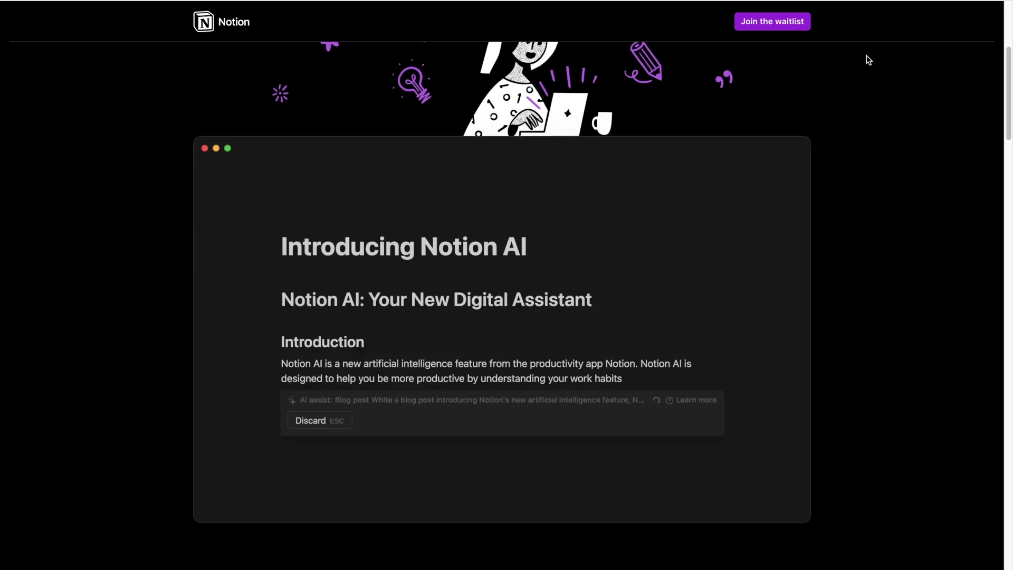
scroll(855, 52, "up", 5)
scroll(438, 197, "down", 6)
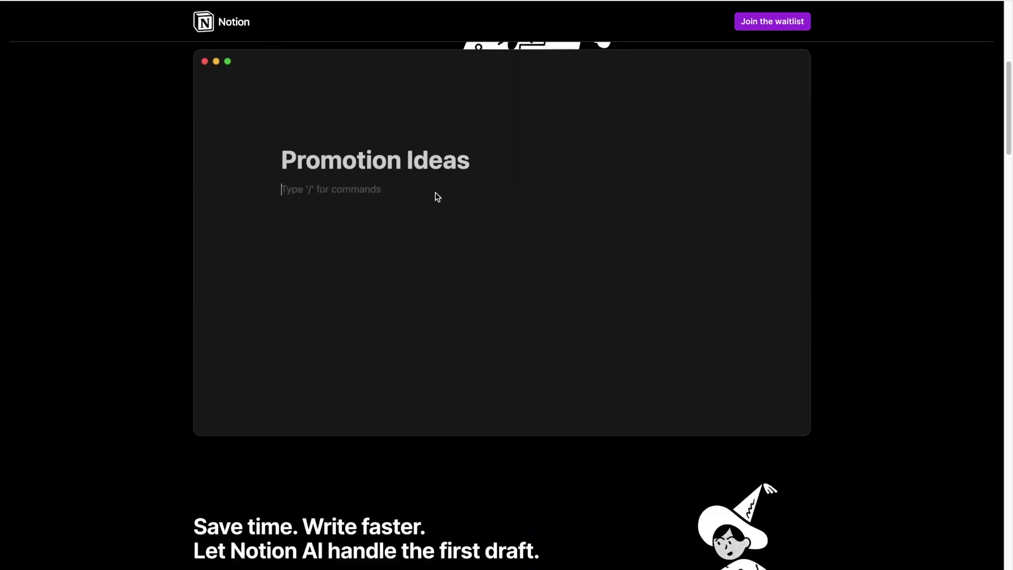
scroll(565, 312, "down", 8)
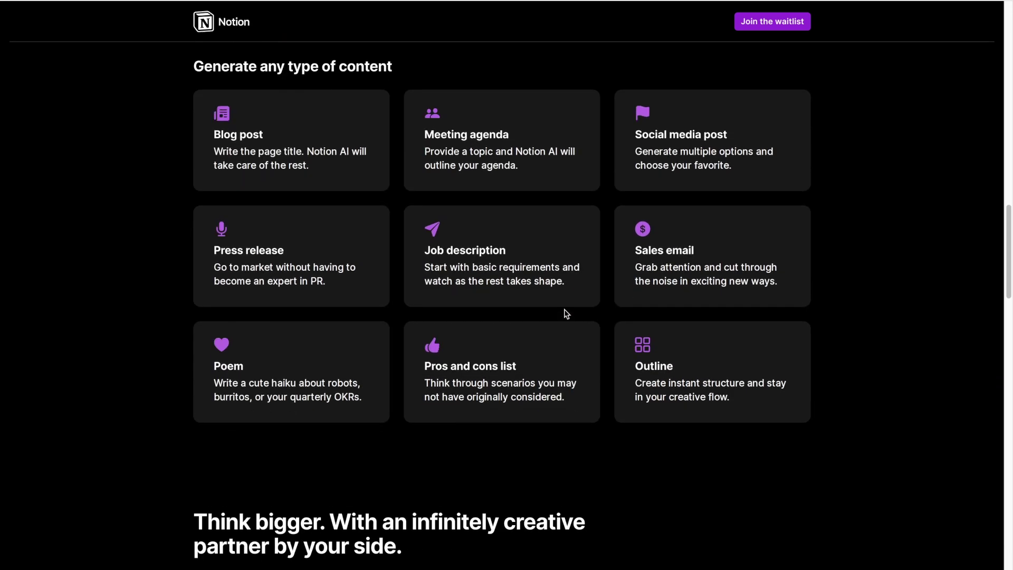
scroll(566, 314, "up", 10)
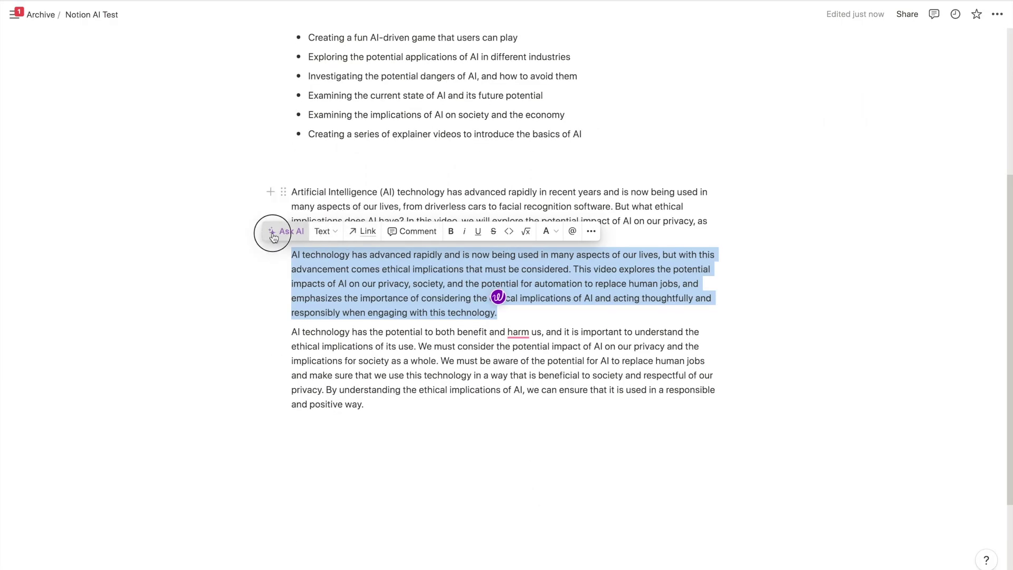
Step: Ask Notion AI to explain the second intro paragraph
left_click(271, 231)
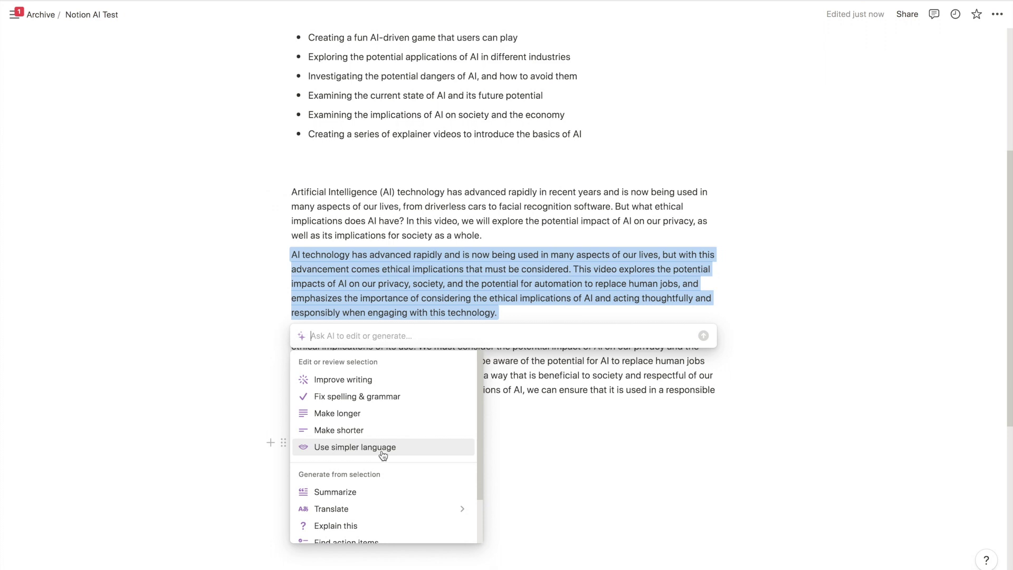
scroll(380, 446, "down", 1)
left_click(361, 470)
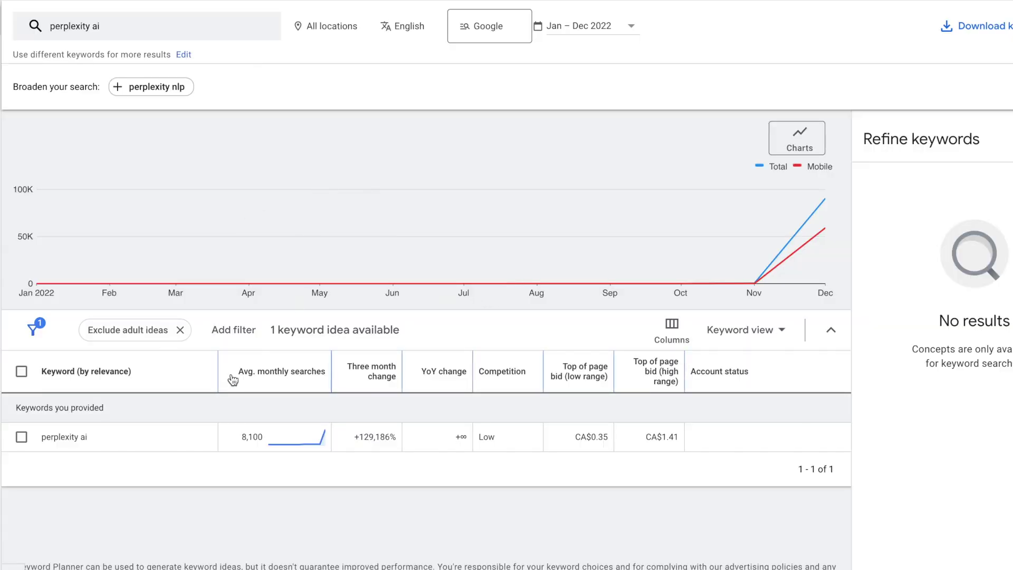
mouse_move(323, 438)
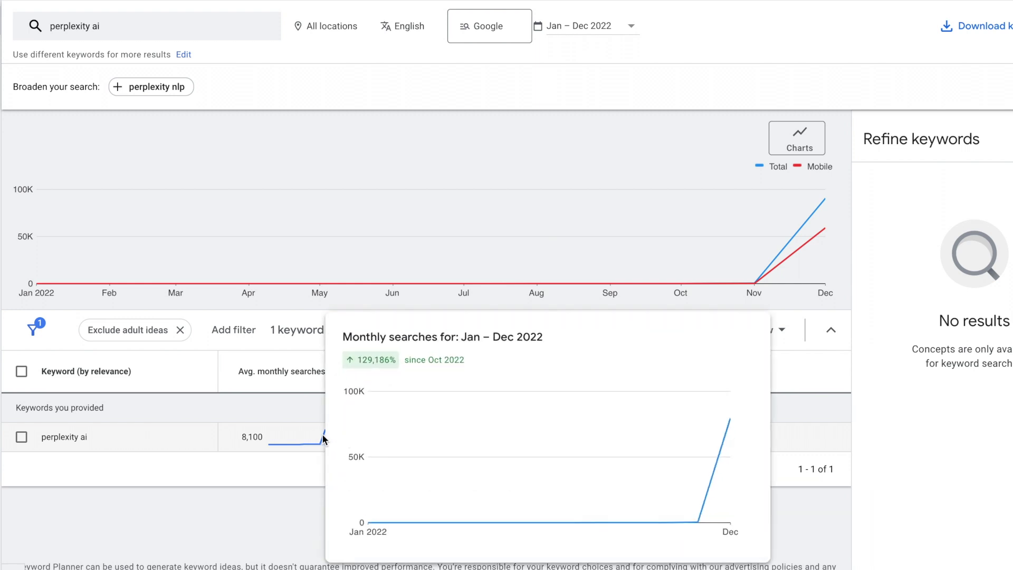
mouse_move(729, 483)
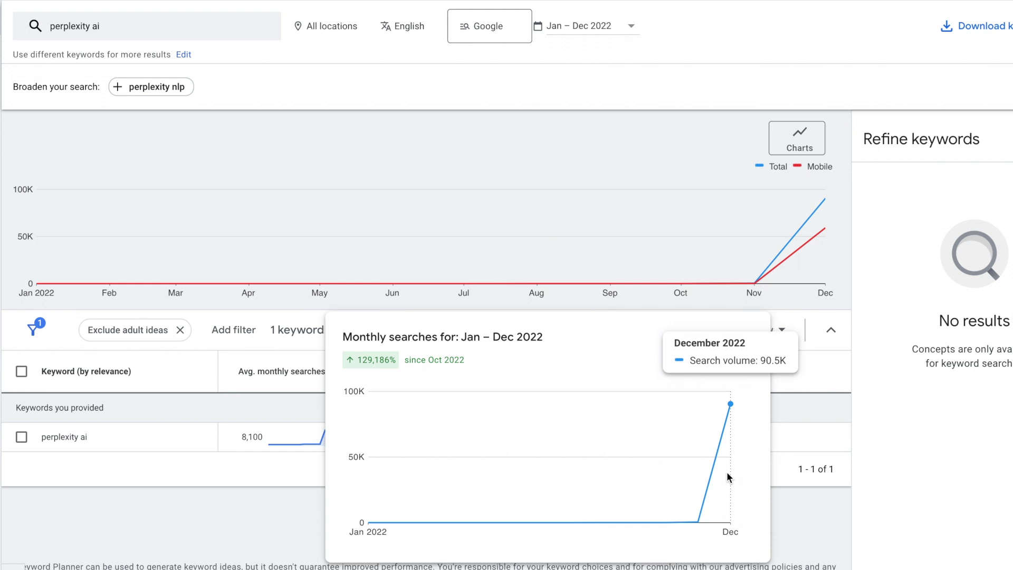
mouse_move(695, 513)
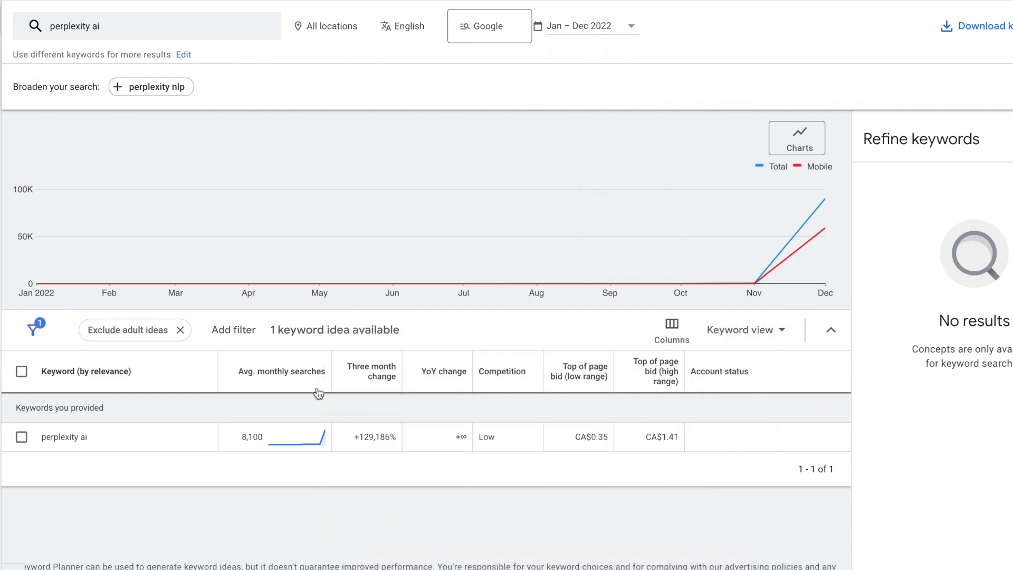
mouse_move(824, 228)
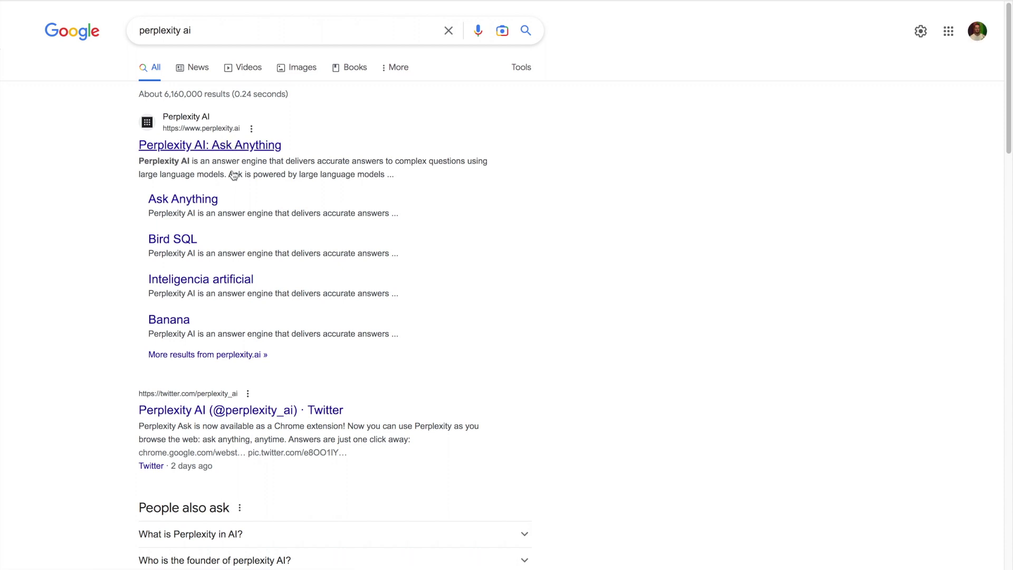
Step: Highlight the phrase 'is an answer engine' in the Perplexity AI search result
left_click_drag(194, 161, 417, 176)
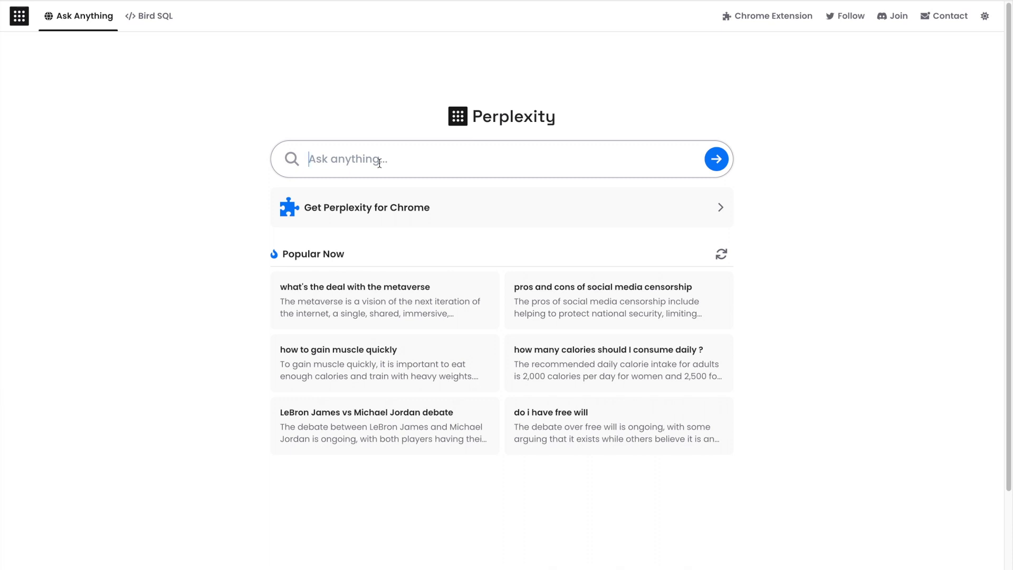
Step: Ask Perplexity 'whats the difference between coinbase and binance' and review the cited answer
type("whats the diffre")
key("BackSpace")
key("BackSpace")
type("erence bet")
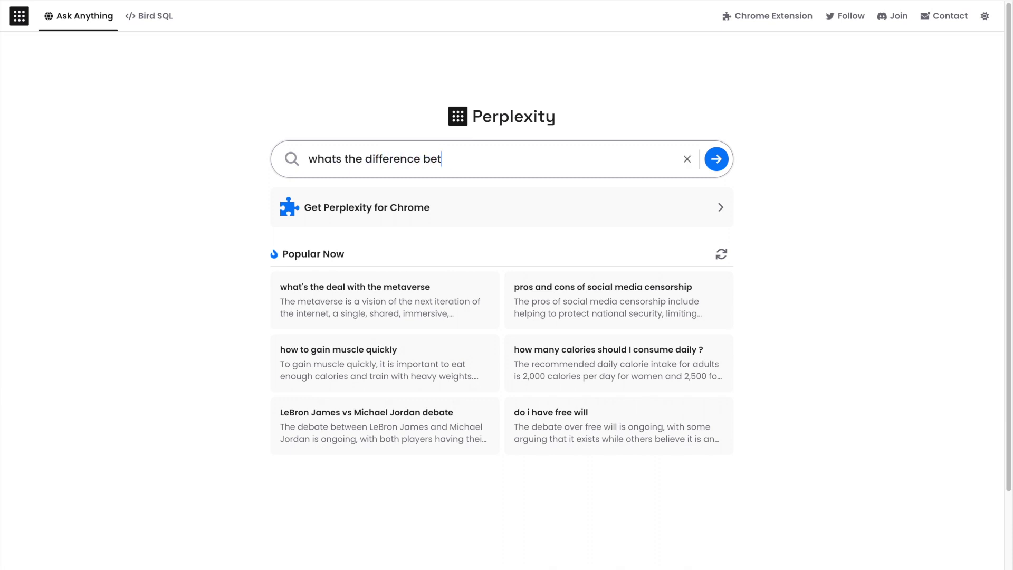
type("ween coinbase an")
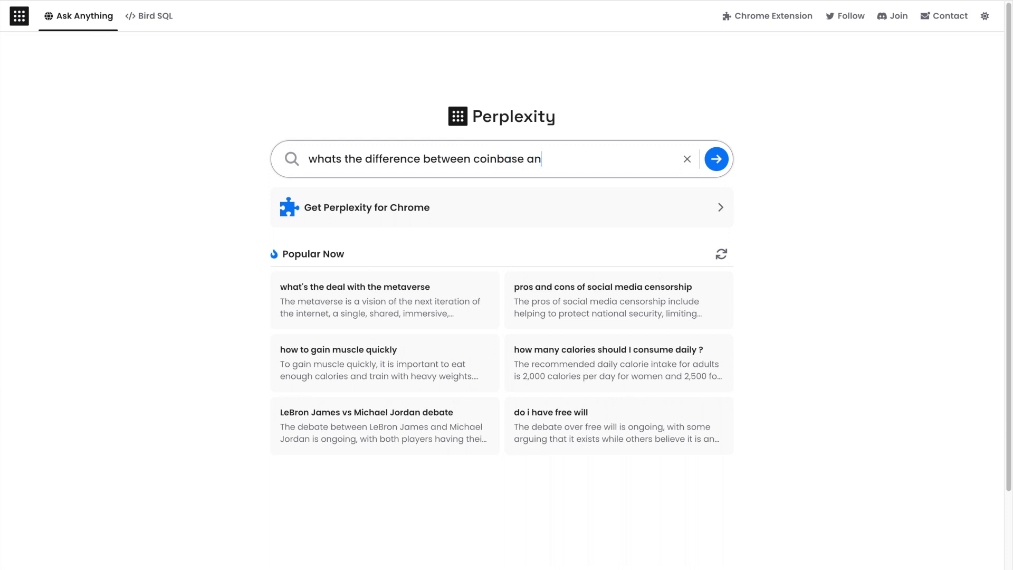
type("d binance")
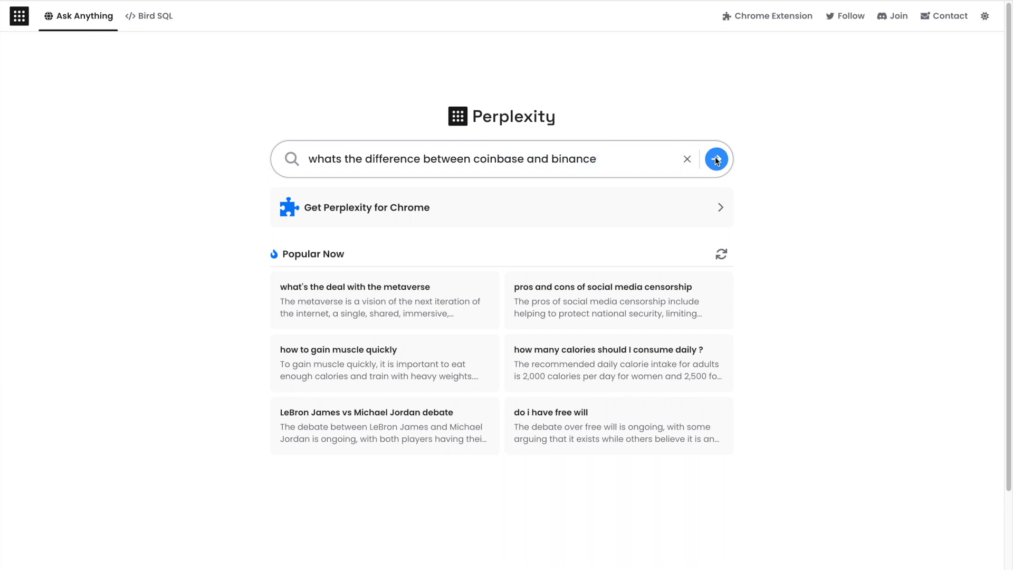
left_click(716, 157)
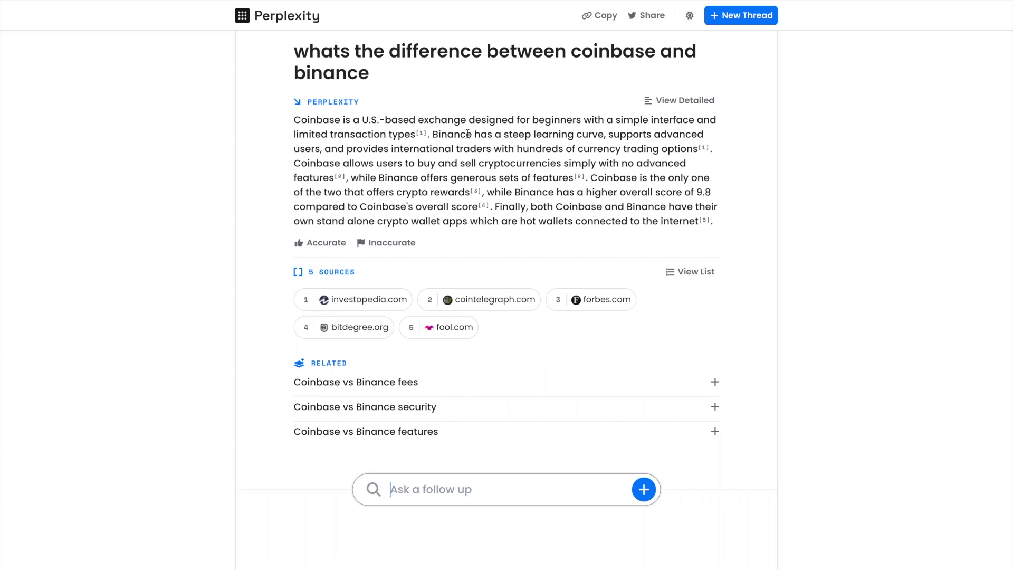
triple_click(521, 155)
left_click(521, 154)
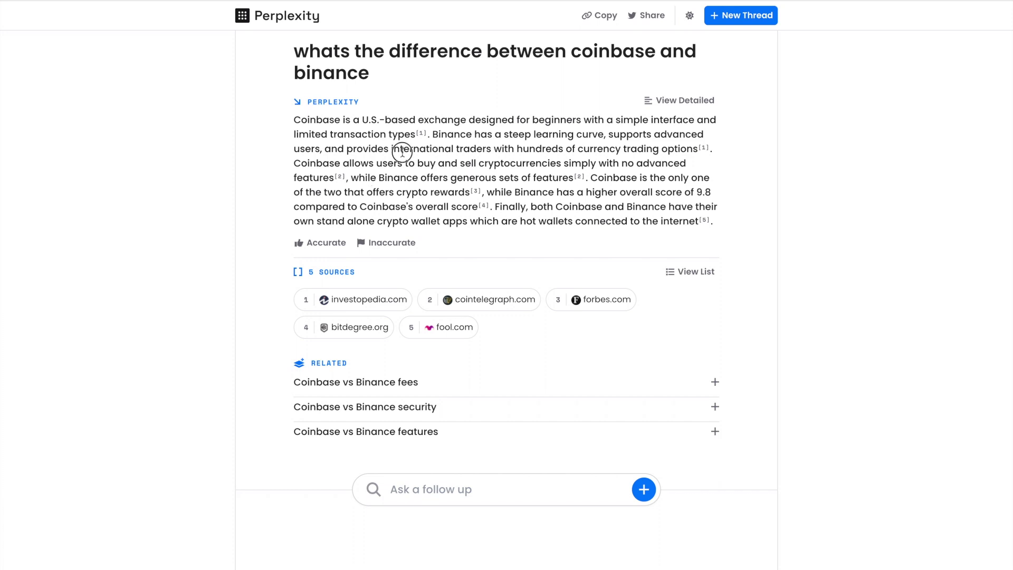
Step: Ask the follow-up 'Is Binance available in ontario canada?' in the Perplexity thread
left_click(392, 490)
type("W")
key("BackSpace")
type("Is ")
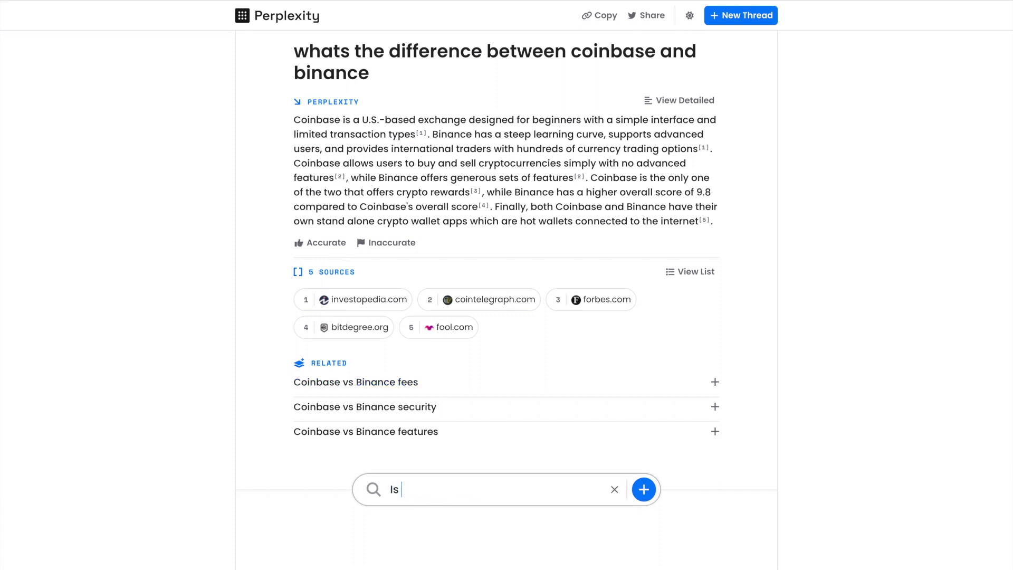
type("Binance available in ont")
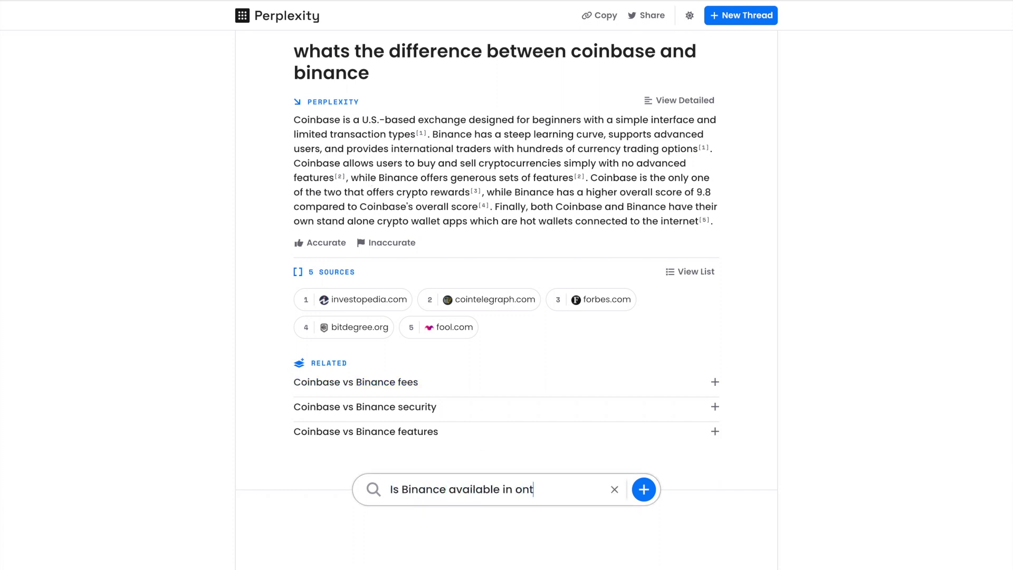
type("ario canada?")
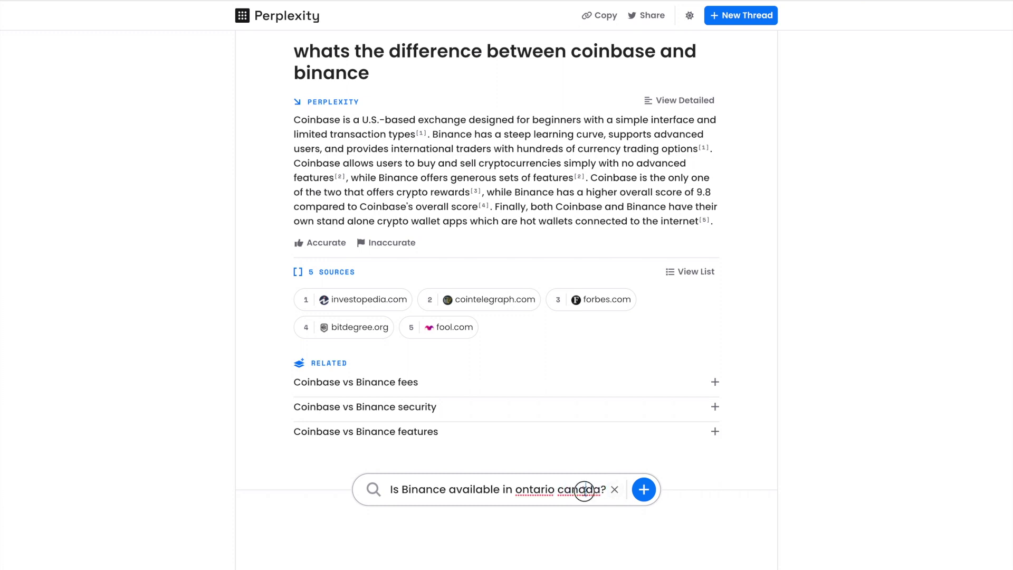
key("Return")
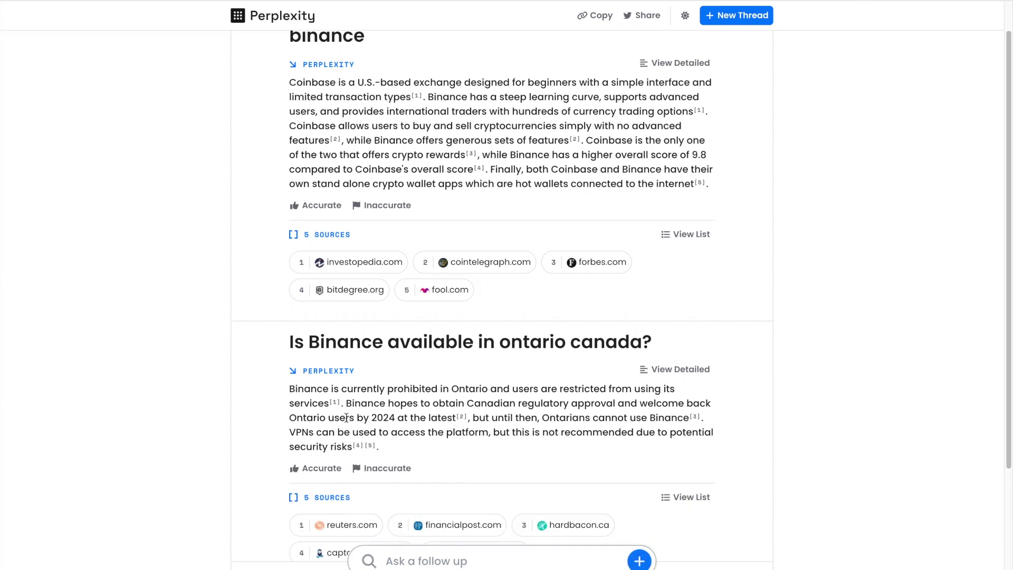
Step: Read through the answer that Binance is prohibited in Ontario, then return to Perplexity's home page
left_click_drag(345, 417, 431, 418)
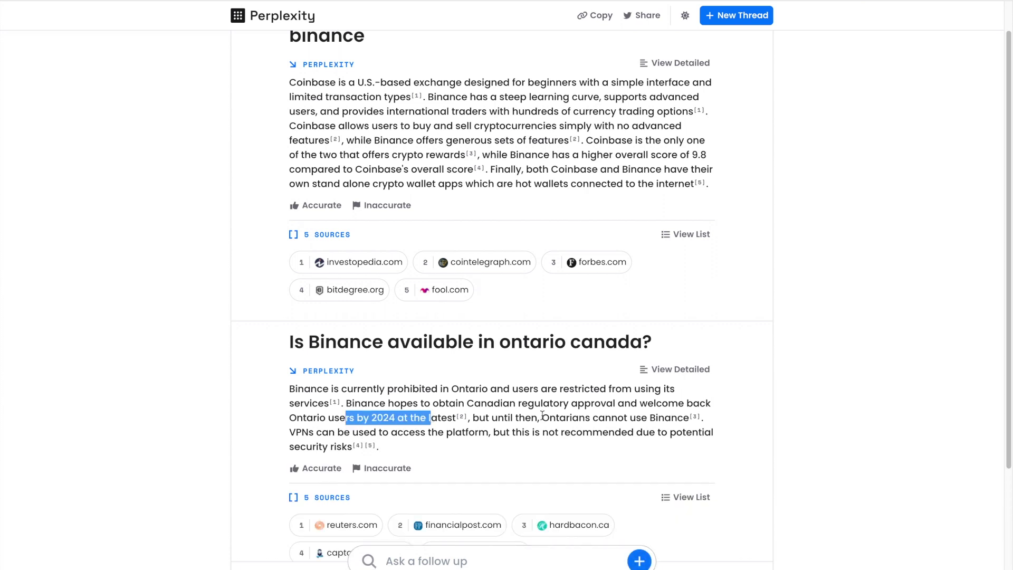
left_click_drag(542, 417, 606, 418)
scroll(607, 419, "down", 2)
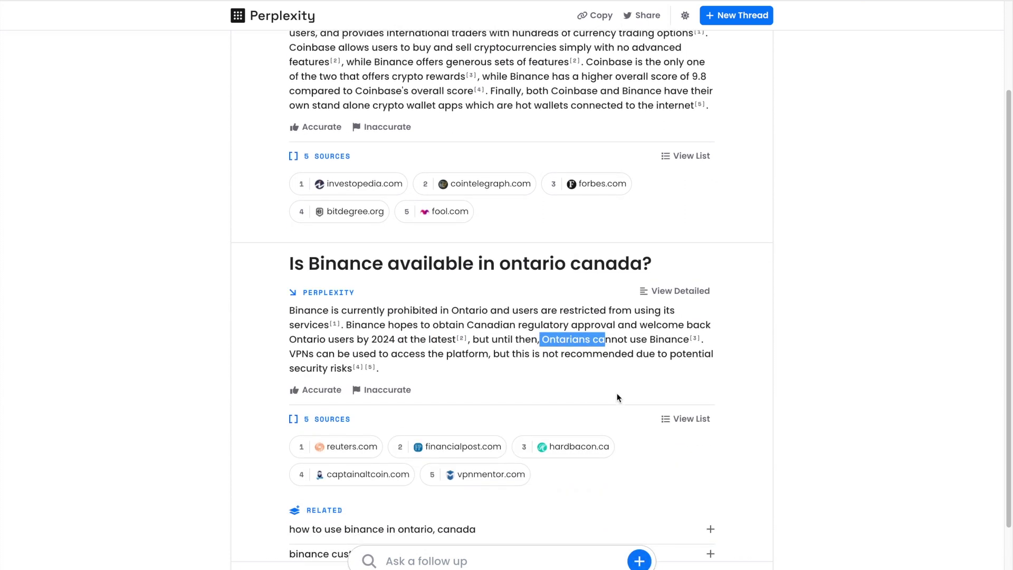
triple_click(470, 337)
left_click(470, 336)
scroll(470, 335, "down", 1)
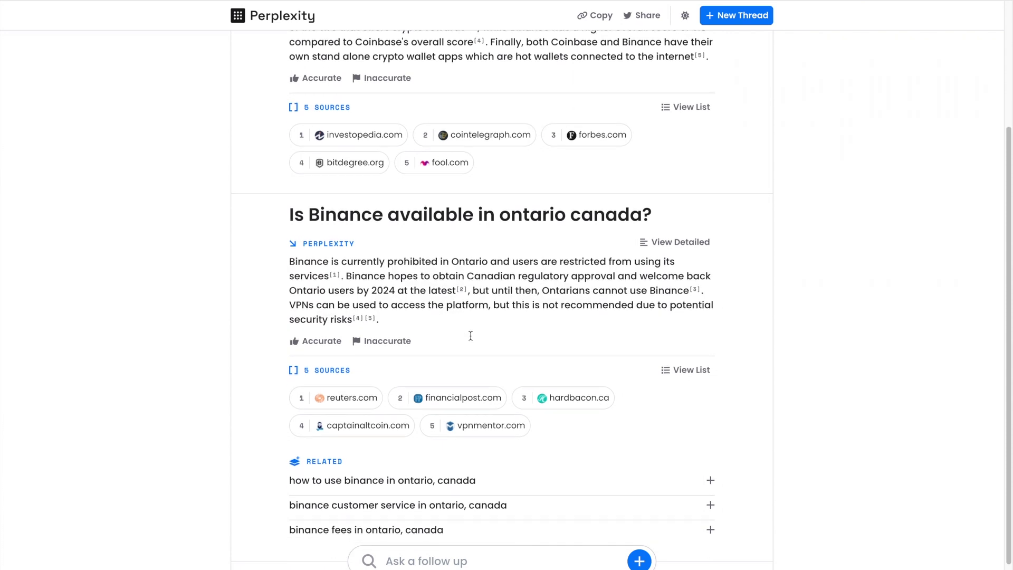
scroll(438, 290, "down", 1)
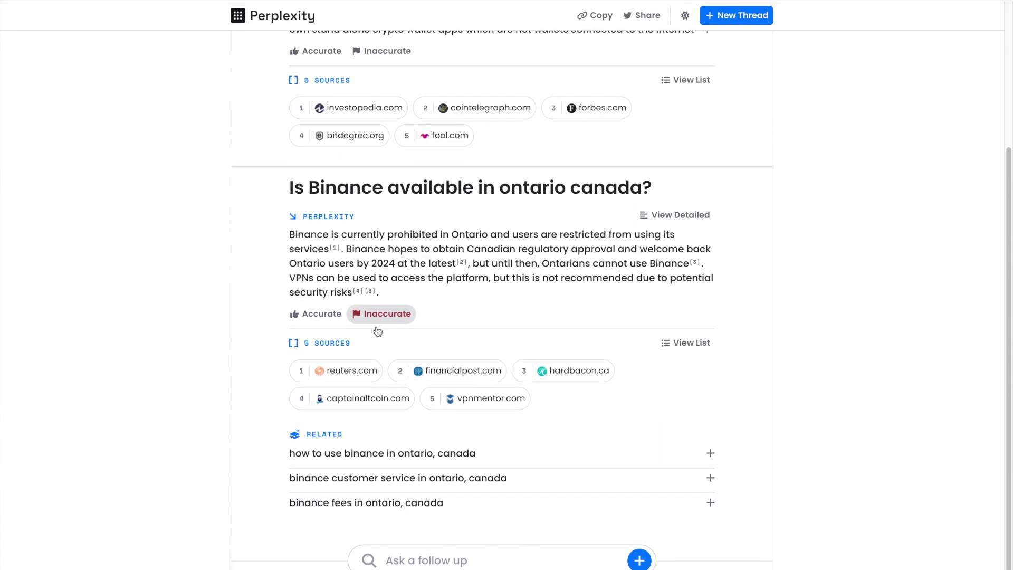
scroll(462, 384, "up", 4)
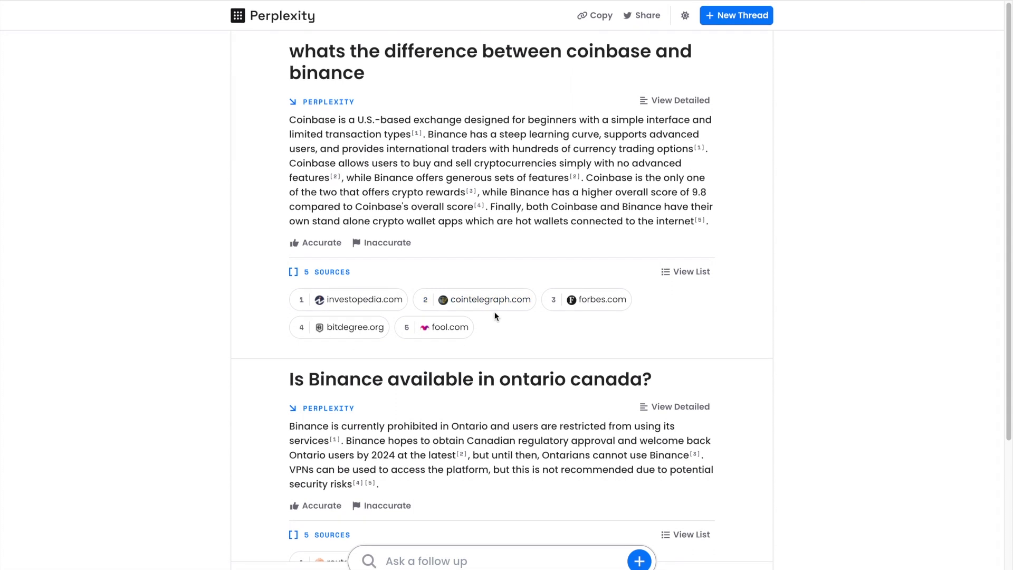
scroll(429, 135, "down", 1)
scroll(348, 83, "up", 1)
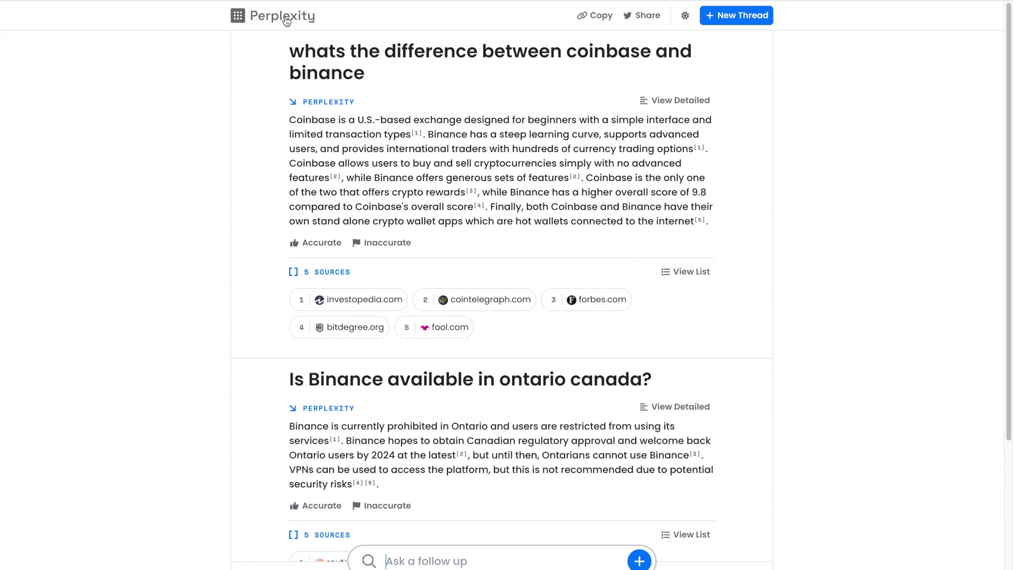
left_click(284, 18)
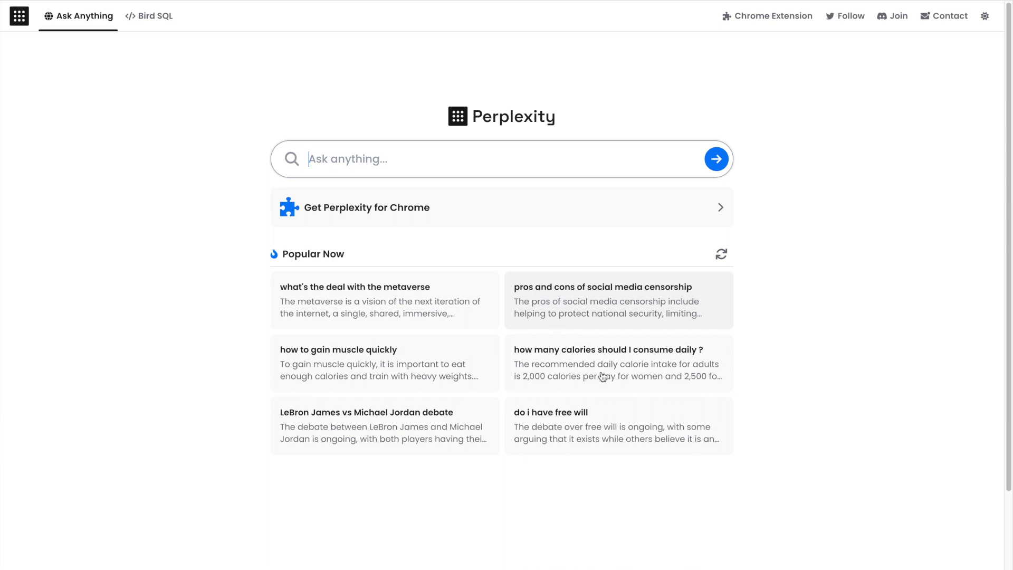
Step: Ask Perplexity 'how to gain muscle quickly' and review the balanced-diet advice in the answer
left_click(395, 364)
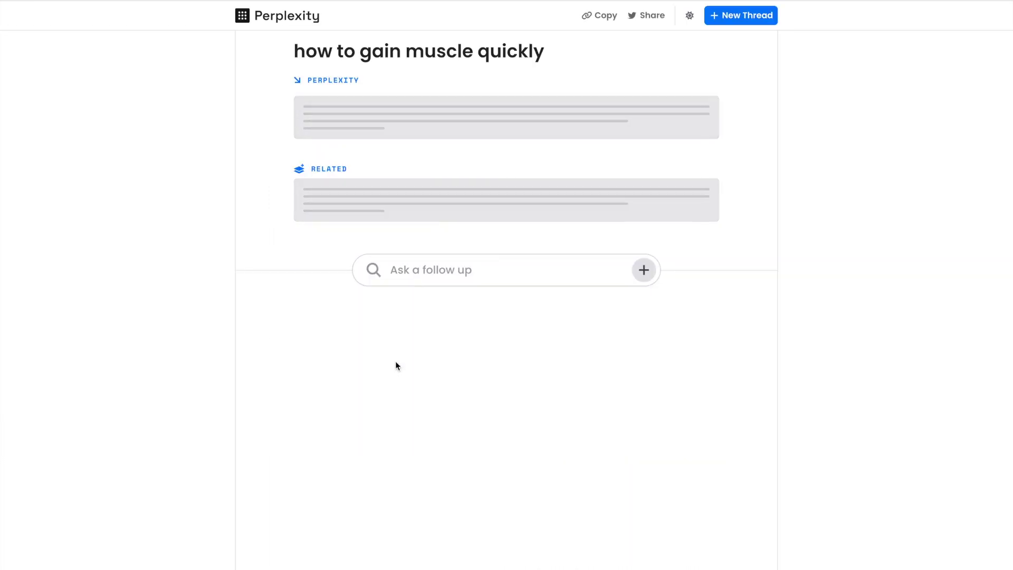
left_click_drag(552, 99, 499, 139)
left_click(561, 124)
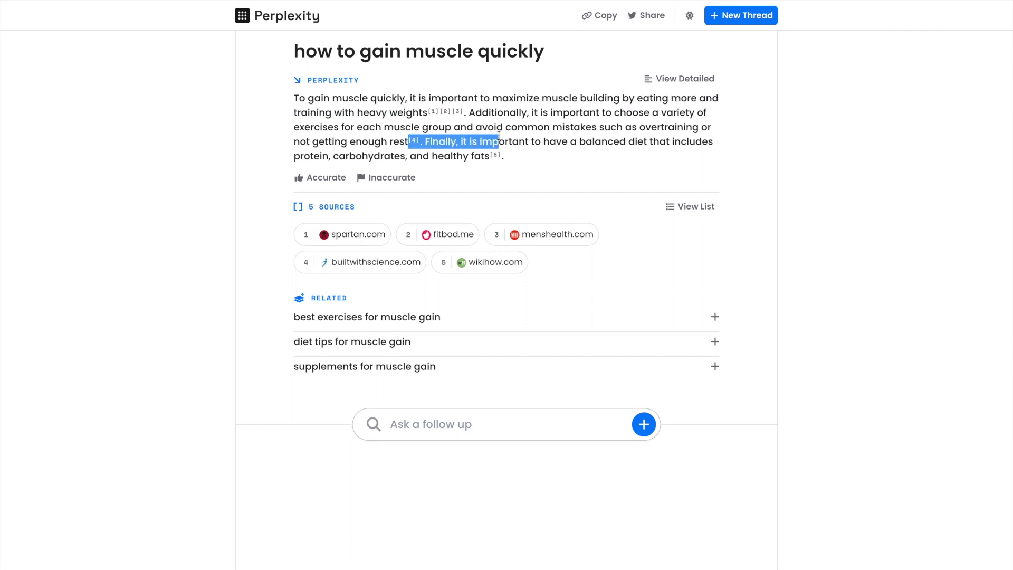
left_click(499, 138)
Step: Follow up with the related question 'supplements for muscle gain' and skim its answer
left_click(424, 424)
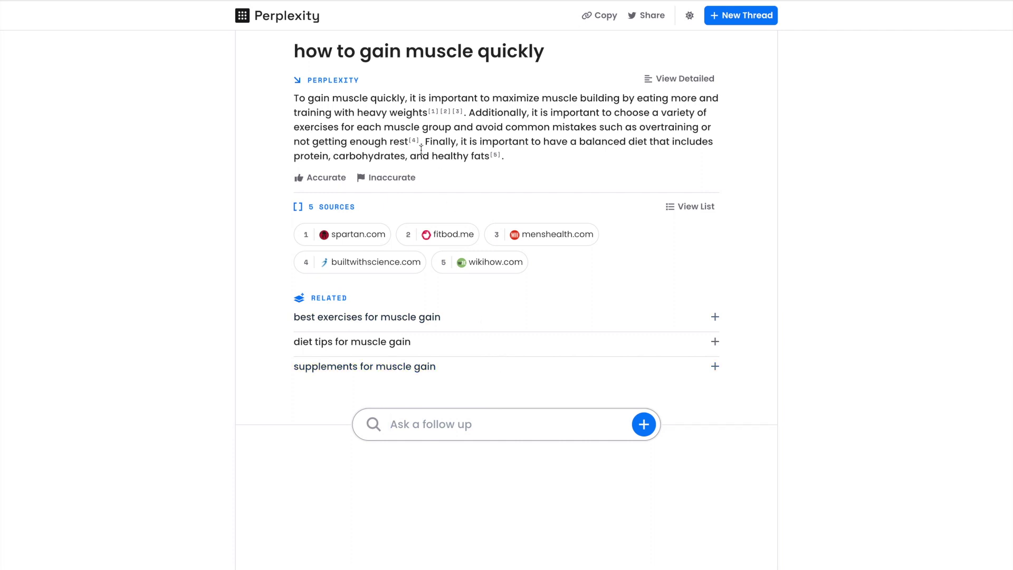
left_click(410, 368)
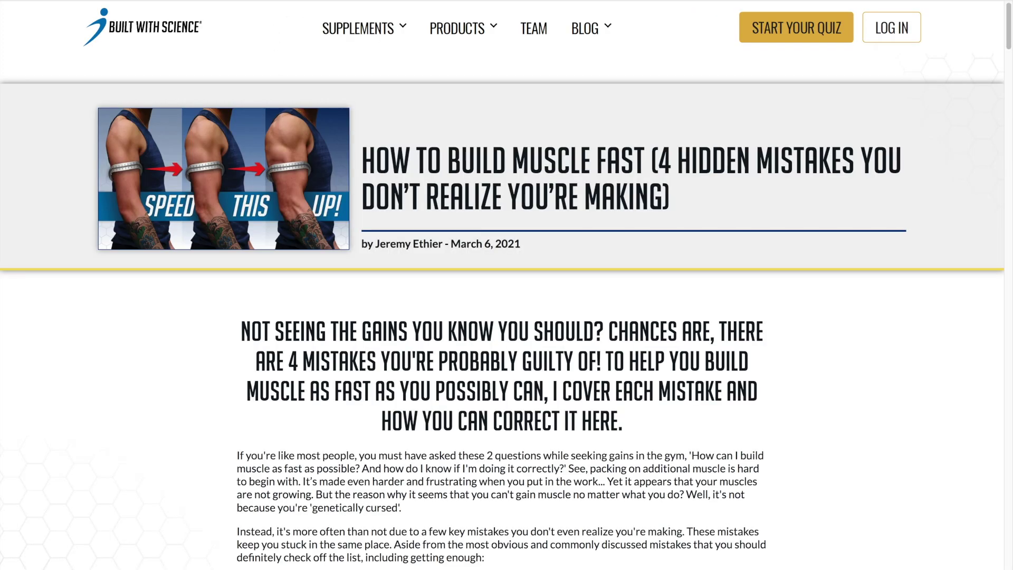
scroll(372, 282, "down", 20)
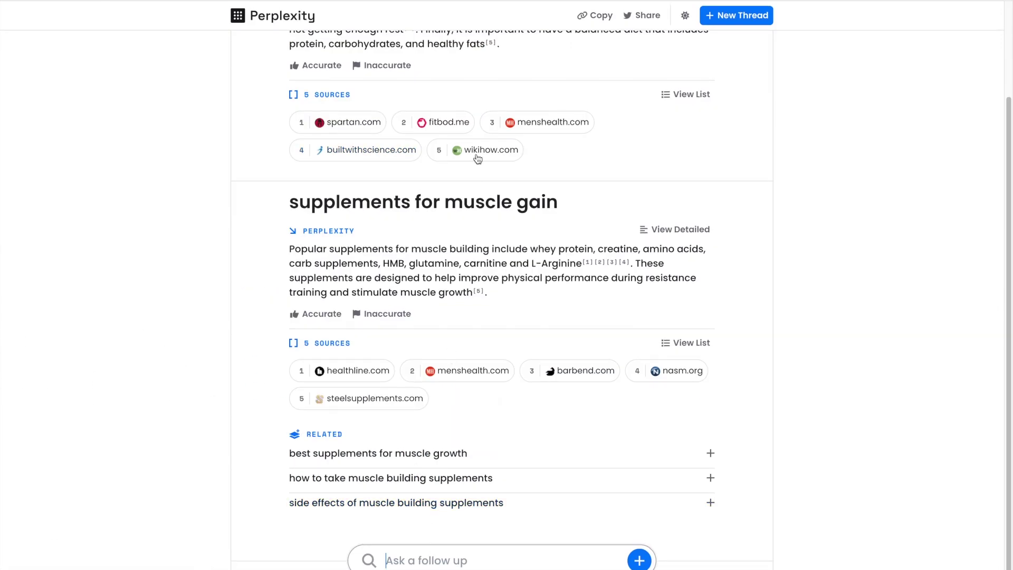
scroll(477, 159, "up", 2)
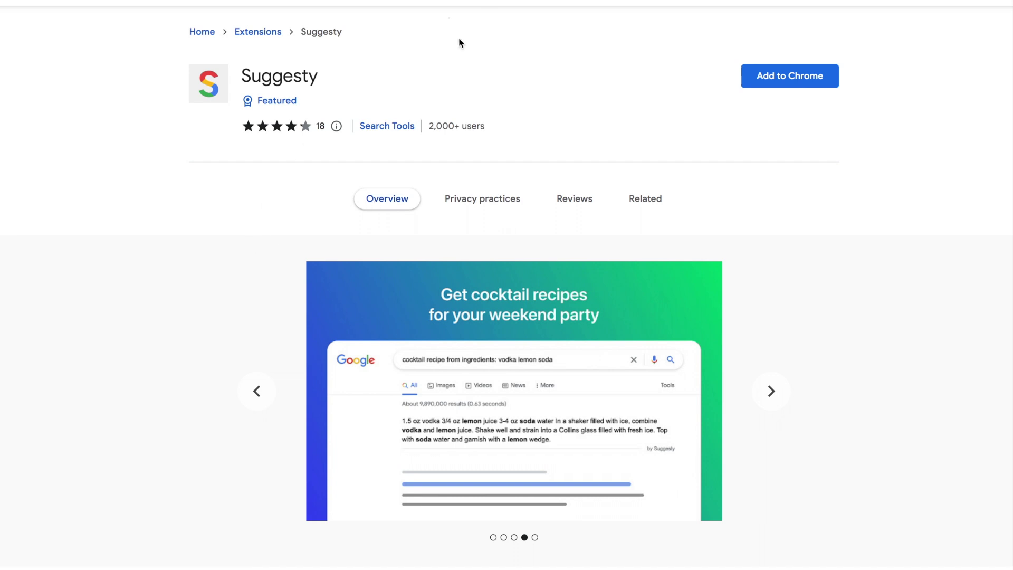
Step: Look over the Suggesty store page, then add the Suggesty extension to Chrome and confirm
scroll(454, 150, "down", 1)
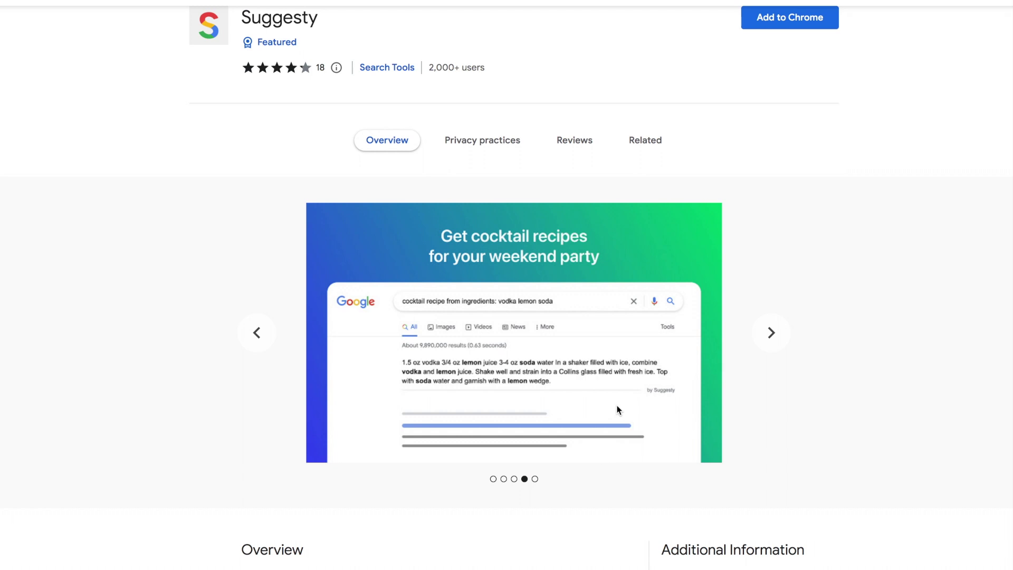
scroll(618, 410, "down", 1)
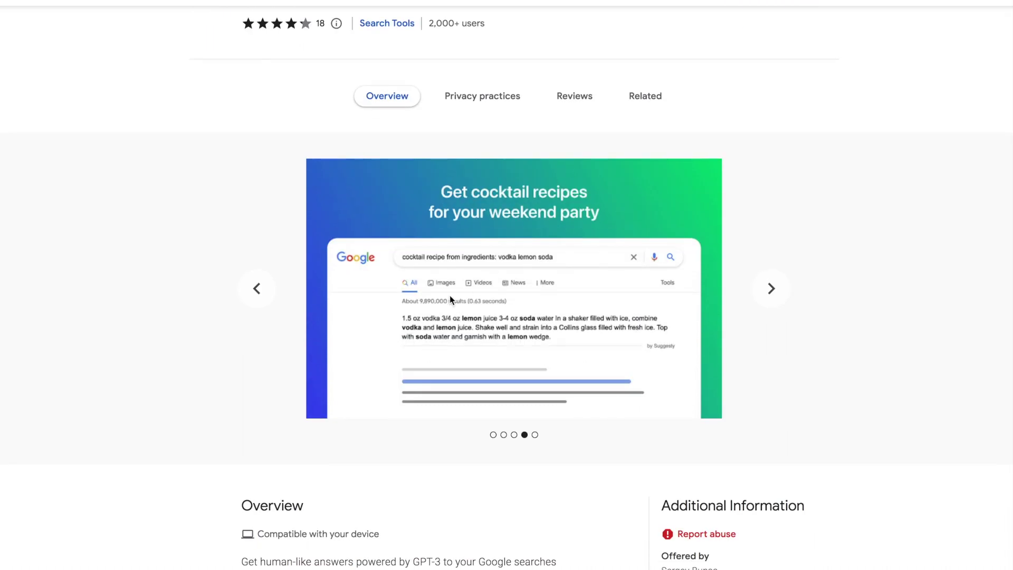
scroll(651, 328, "down", 2)
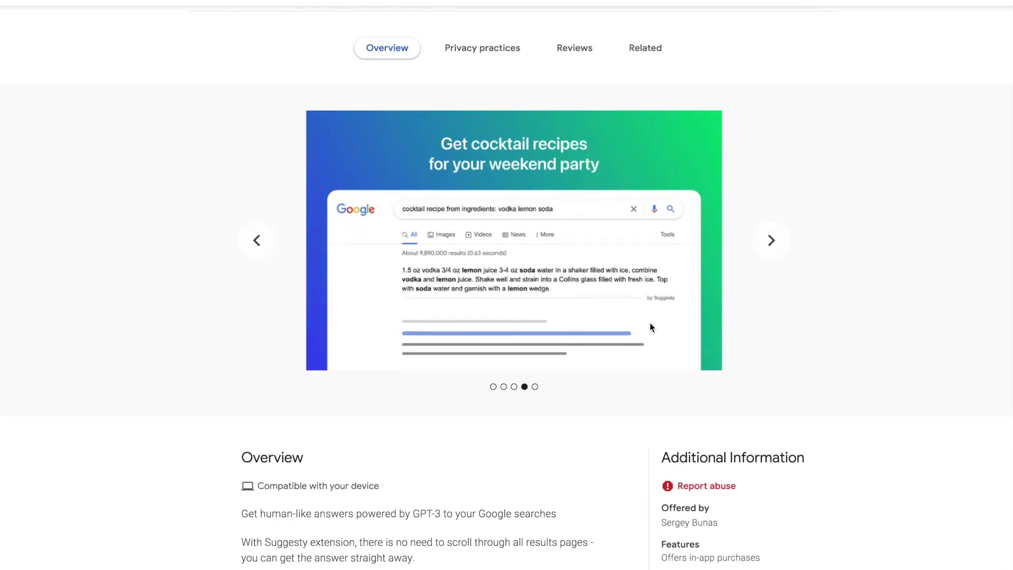
scroll(760, 262, "up", 4)
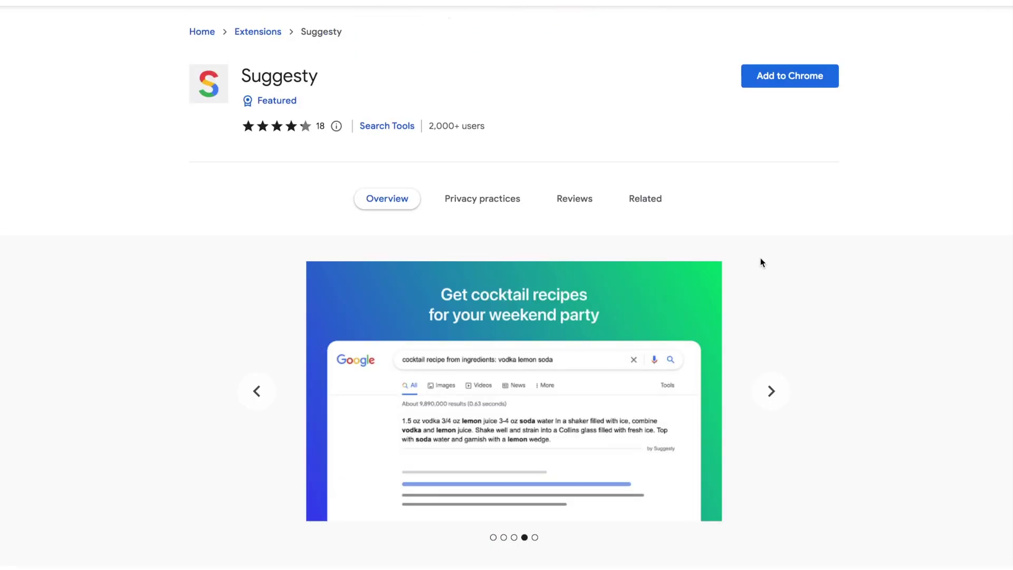
left_click(787, 86)
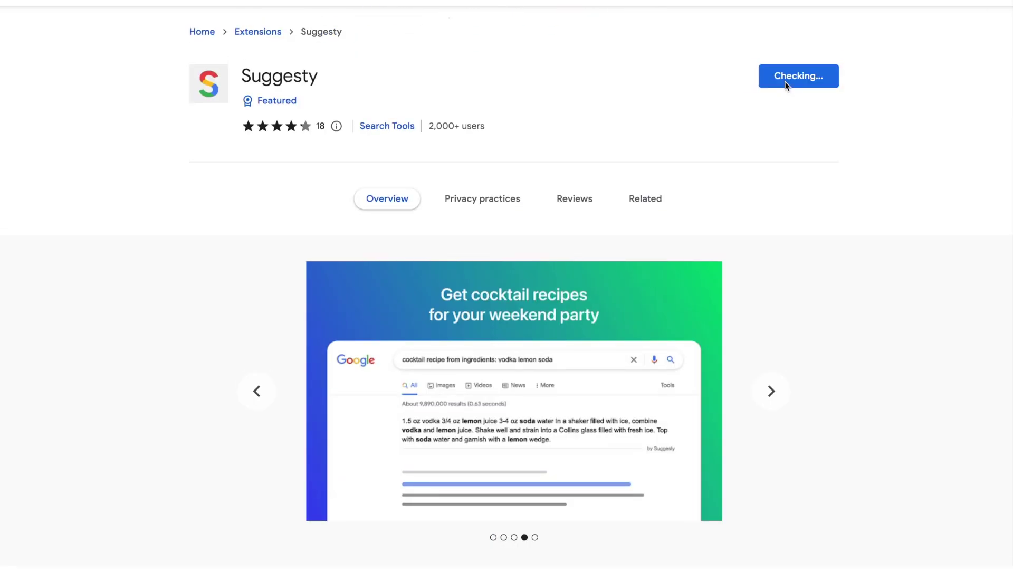
left_click(598, 8)
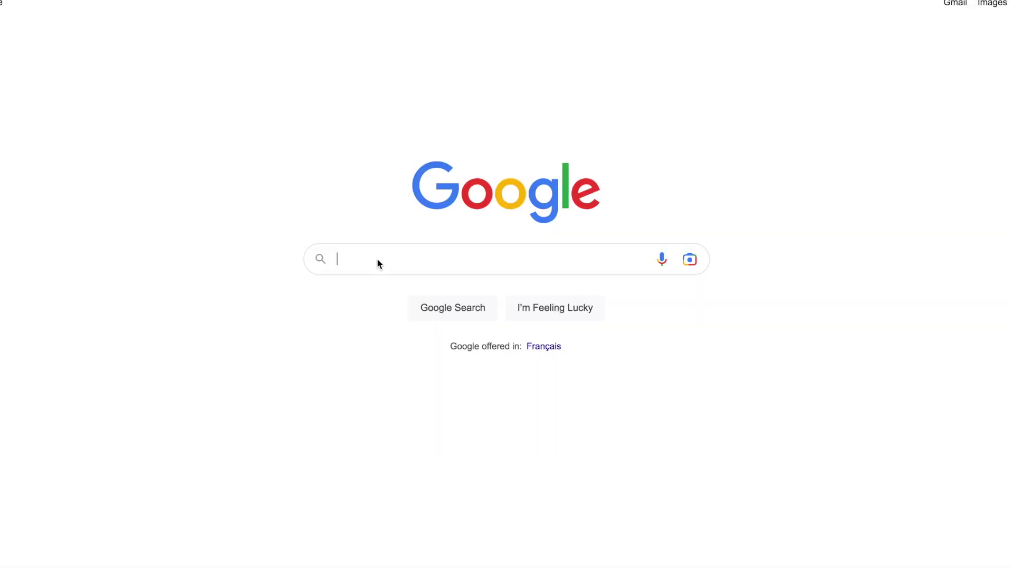
left_click(377, 258)
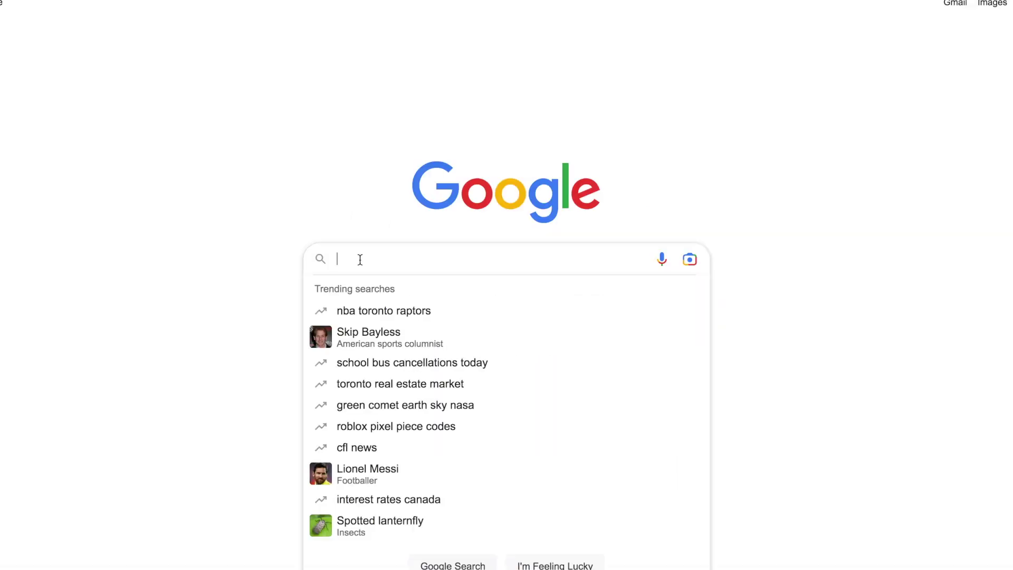
Step: Google 'what is the metaverse' and decline Suggesty's subscription offer
type("what is ")
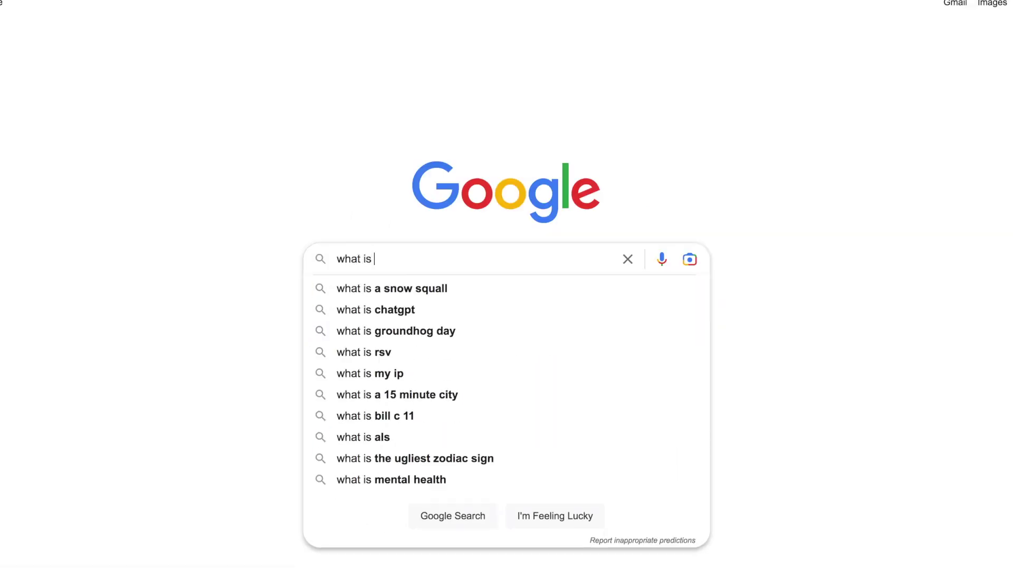
type("the metaverse")
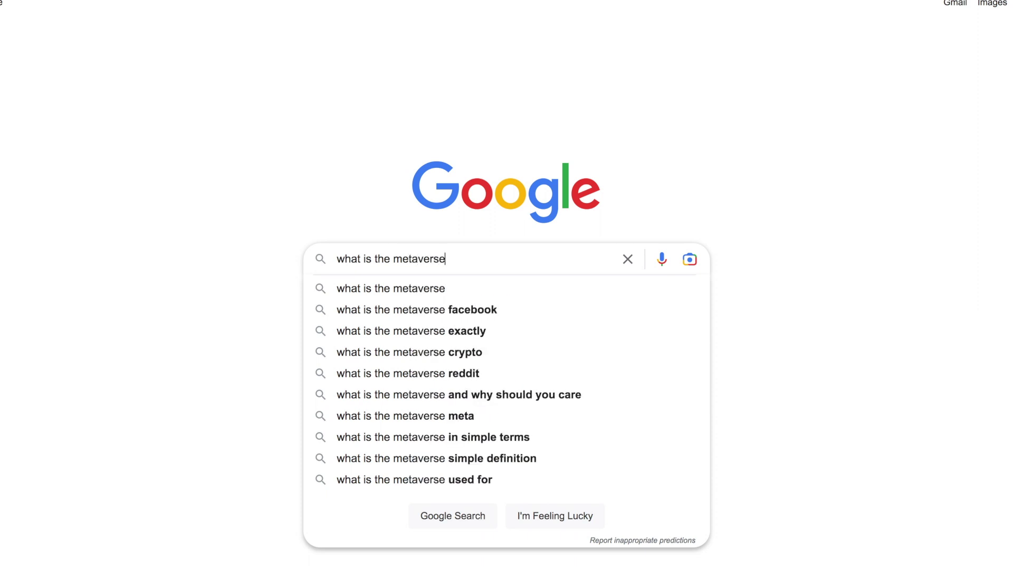
key("Escape")
key("Return")
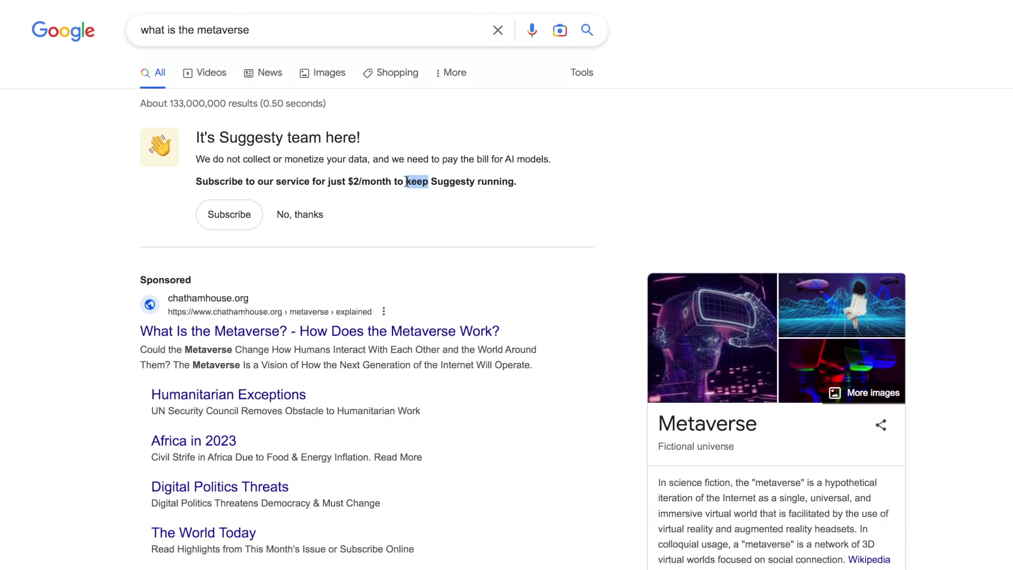
triple_click(417, 182)
left_click(476, 182)
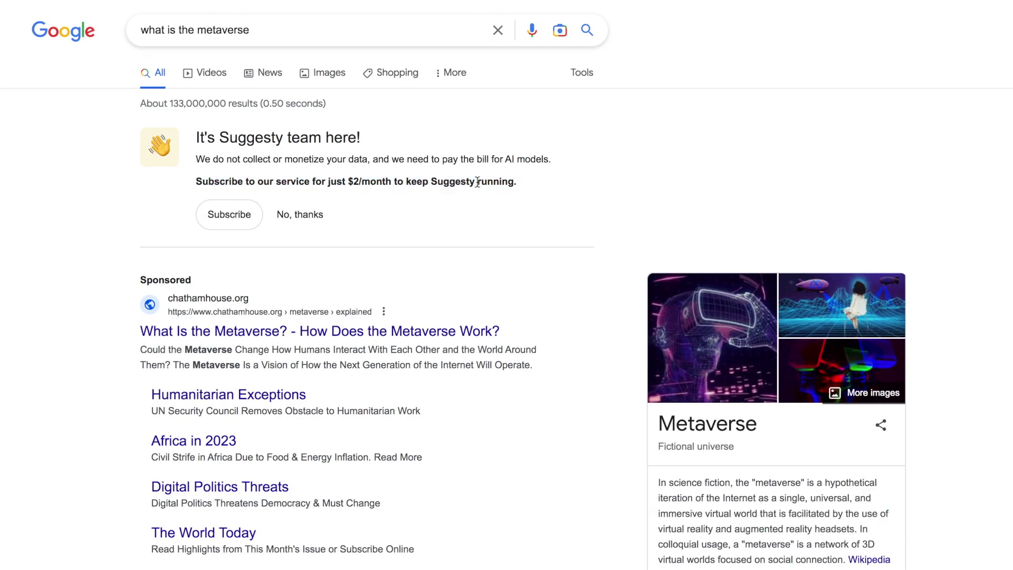
left_click(316, 216)
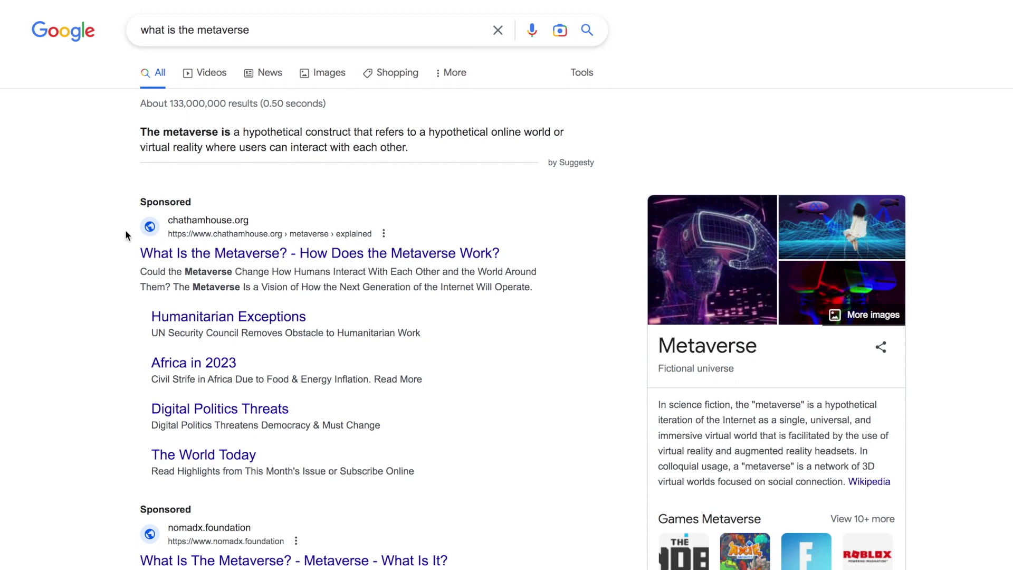
Step: Examine the Suggesty answer about the metaverse and its 'by Suggesty' attribution
scroll(240, 386, "down", 5)
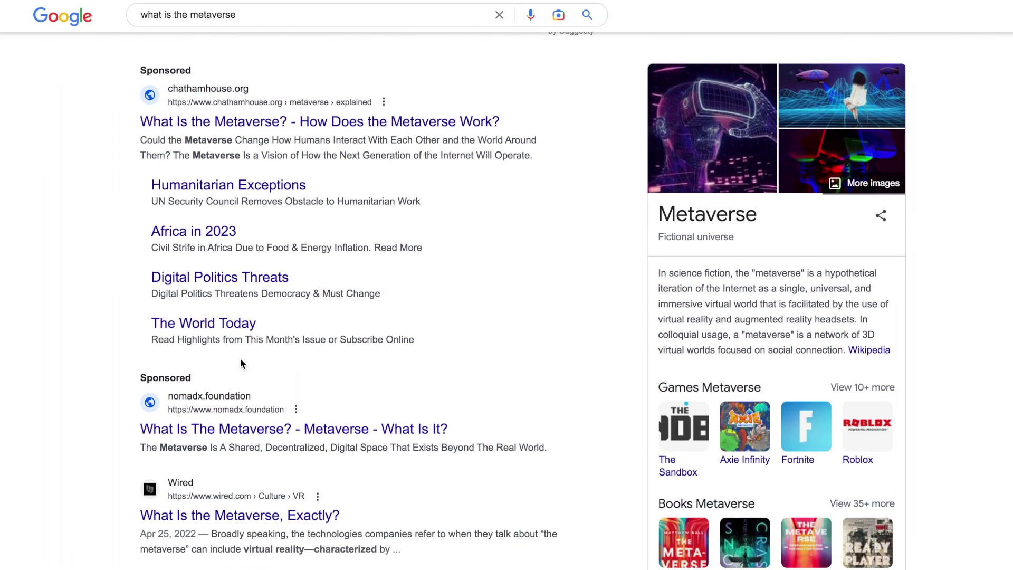
scroll(284, 126, "down", 2)
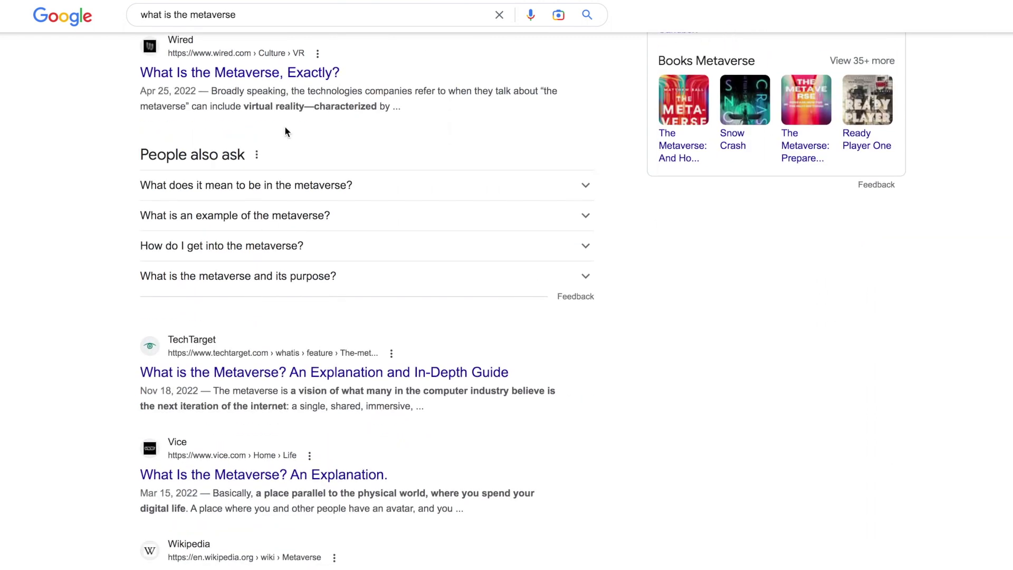
scroll(284, 125, "up", 10)
left_click_drag(599, 169, 522, 164)
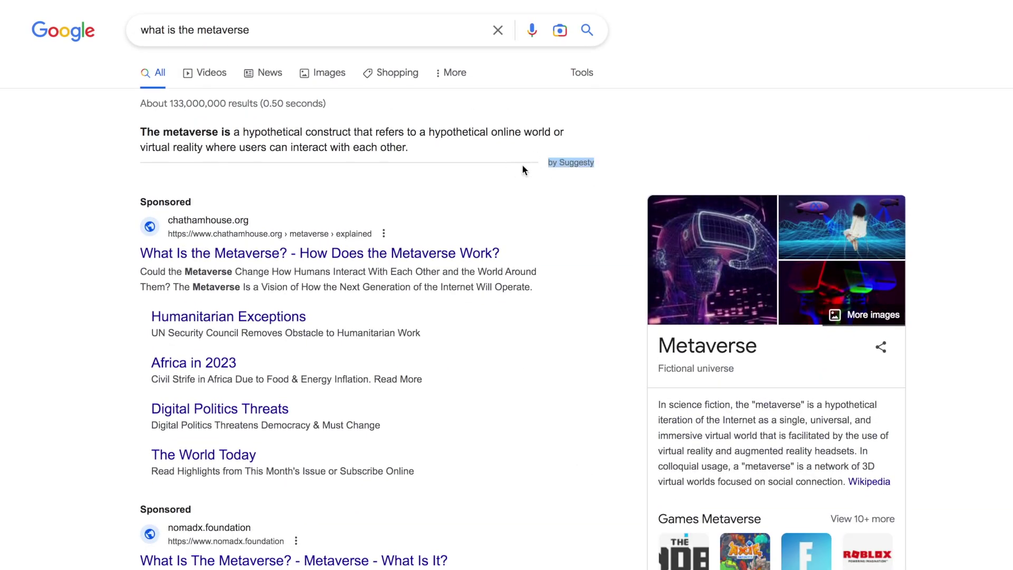
double_click(316, 142)
triple_click(315, 139)
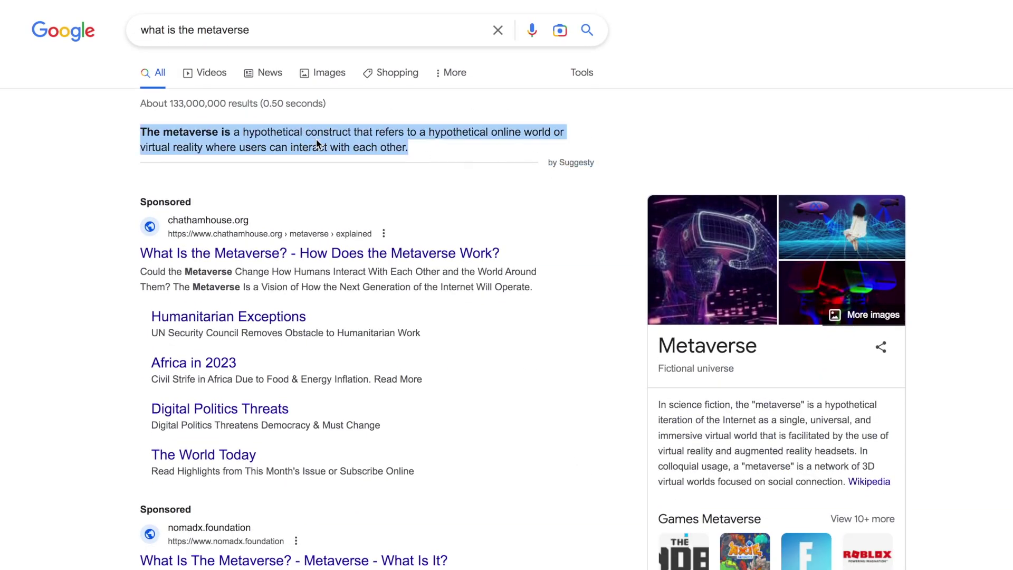
double_click(316, 139)
triple_click(316, 140)
Step: Change the search to 'what is chatgpt'
double_click(233, 31)
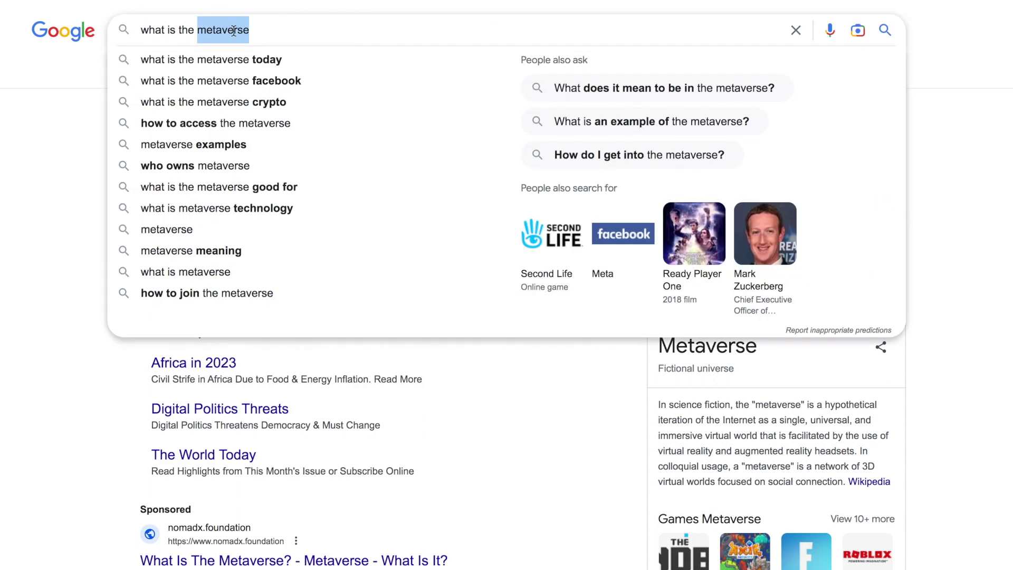
type("chatgpt")
key("Return")
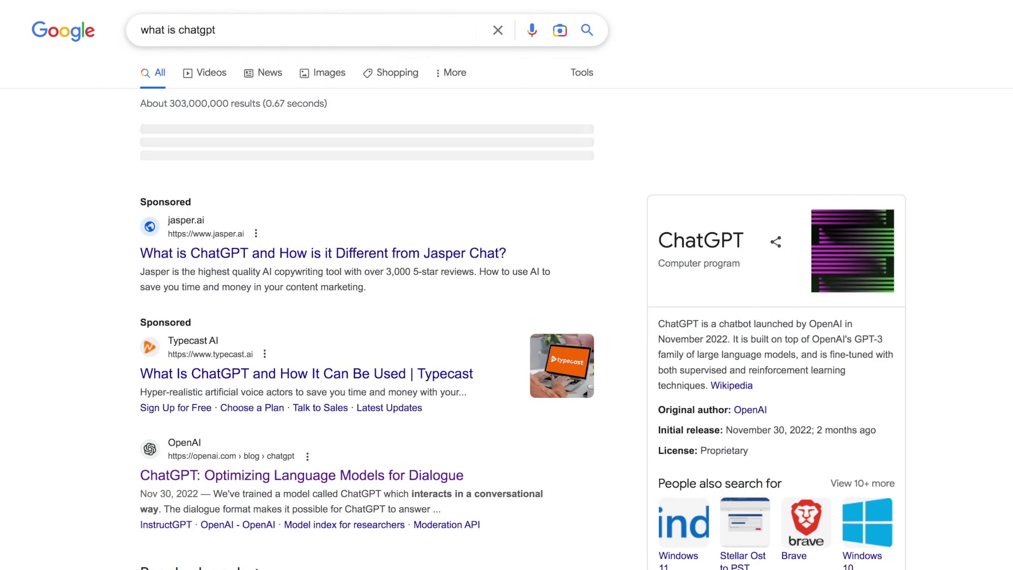
Step: Review the ChatGPT answer, then search for 'best foods for weight loss' instead
triple_click(342, 167)
triple_click(223, 27)
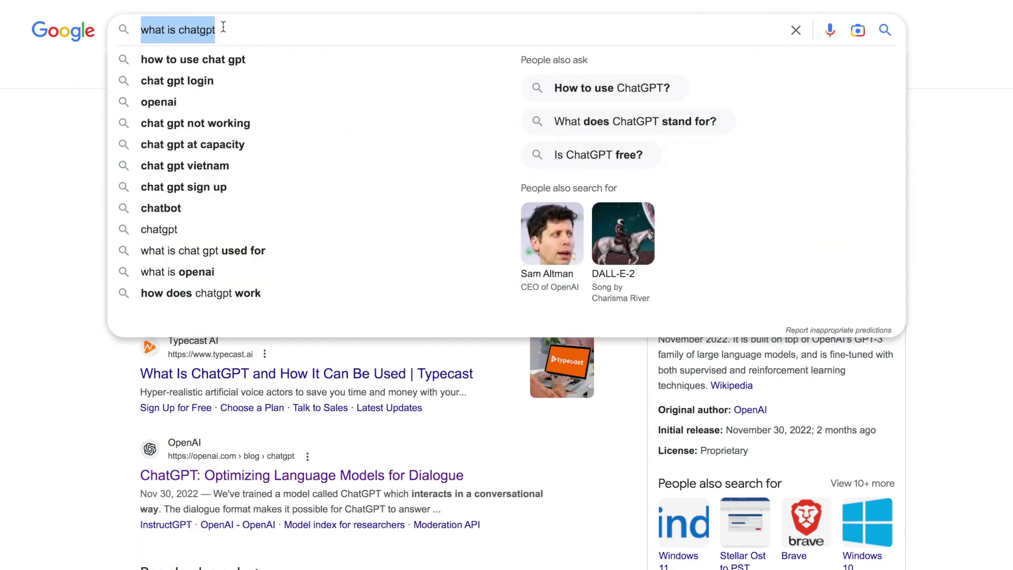
type("best foods ")
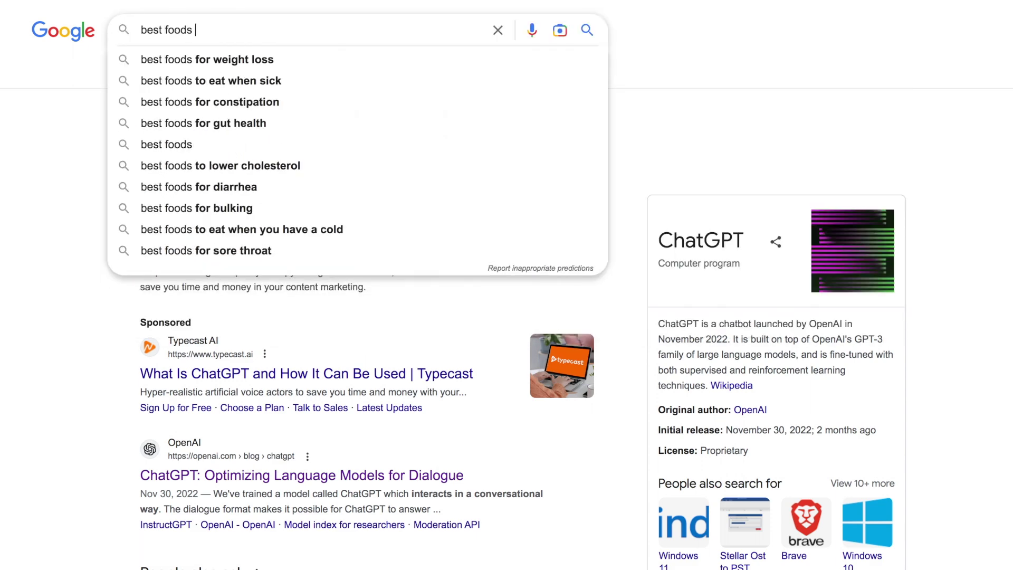
type("for")
left_click(261, 60)
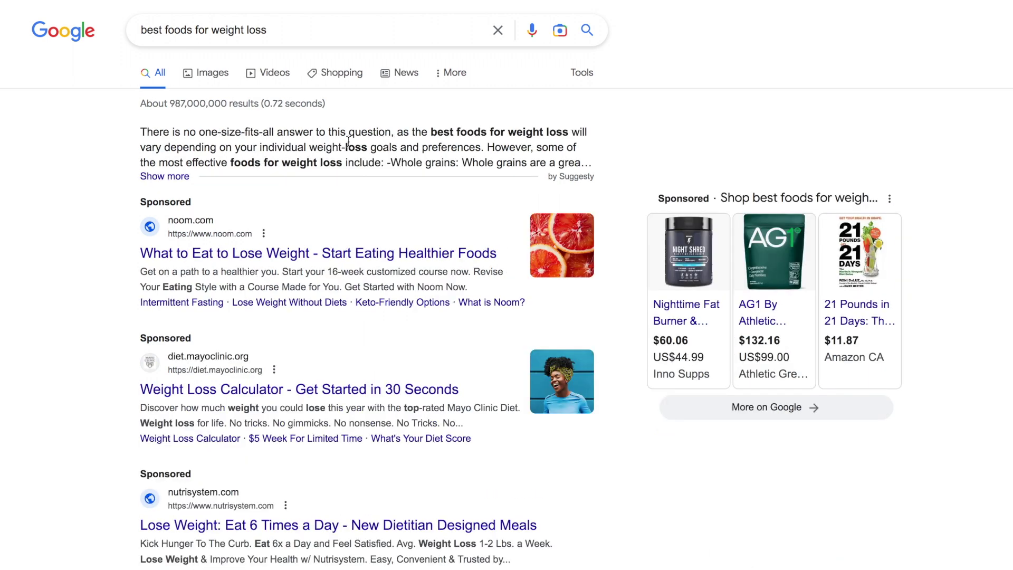
Step: Expand the Suggesty answer on best foods for weight loss to full length
triple_click(237, 141)
left_click(237, 140)
left_click(159, 176)
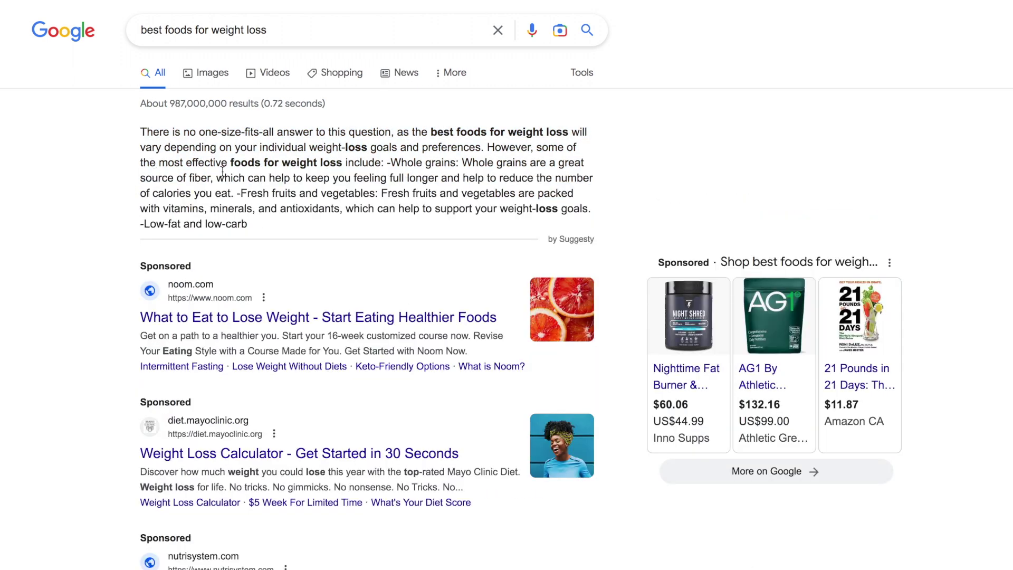
triple_click(315, 163)
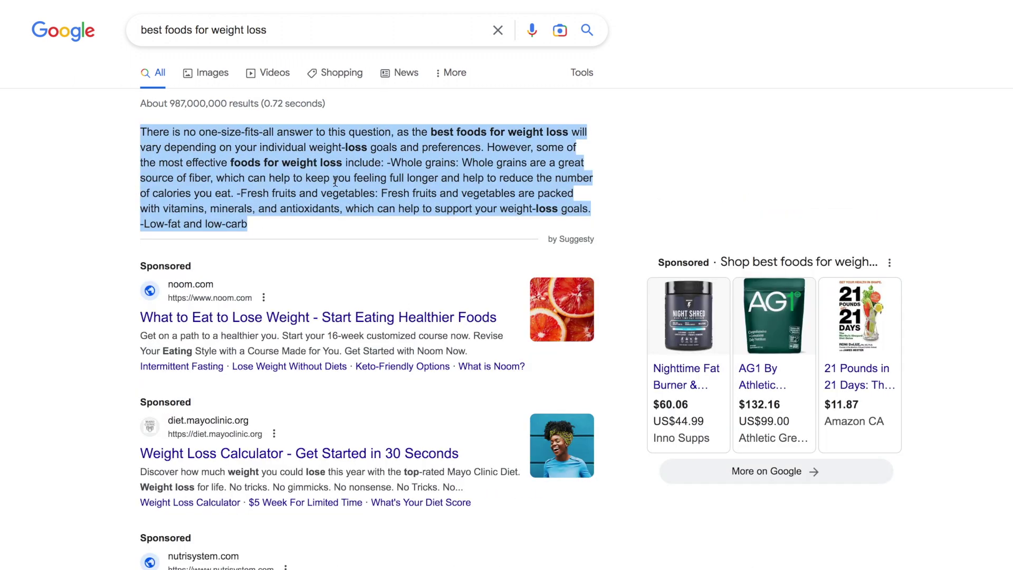
left_click(97, 188)
Step: Read through the expanded answer and its food list, including whole grains and fruits
scroll(97, 189, "down", 3)
scroll(97, 188, "up", 3)
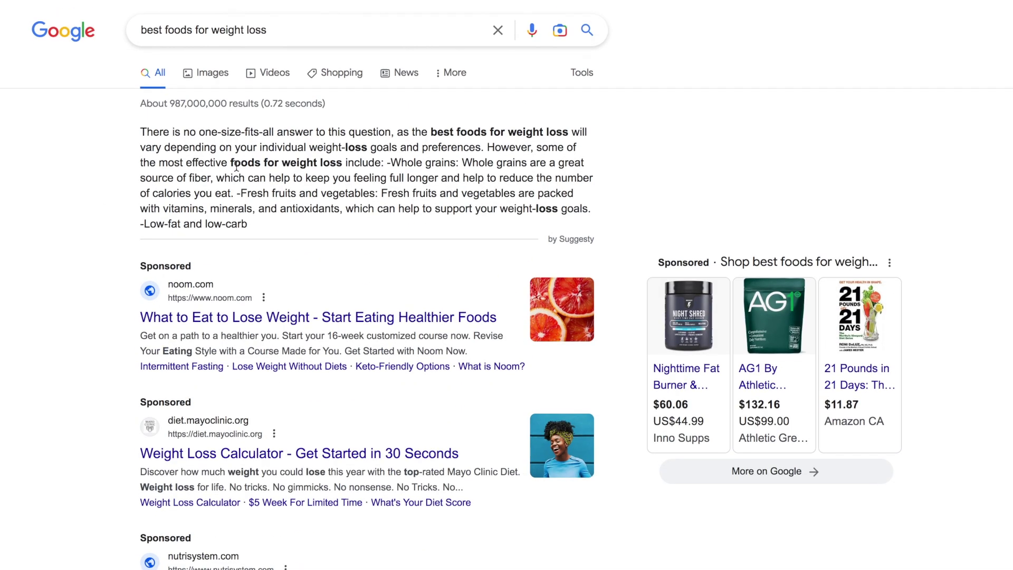
triple_click(236, 194)
left_click(378, 160)
scroll(46, 322, "down", 8)
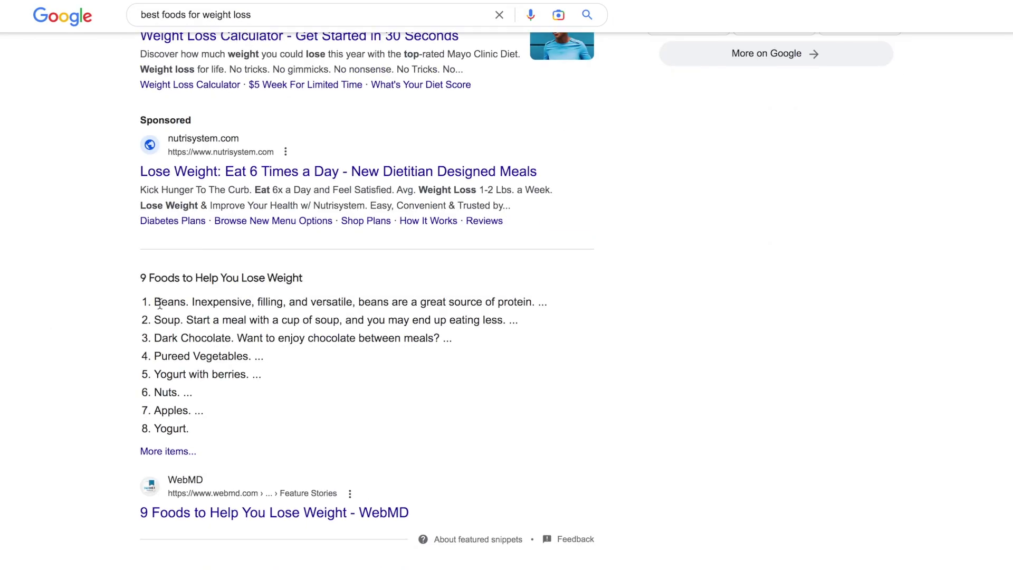
left_click_drag(139, 278, 227, 445)
left_click(50, 397)
scroll(51, 397, "down", 8)
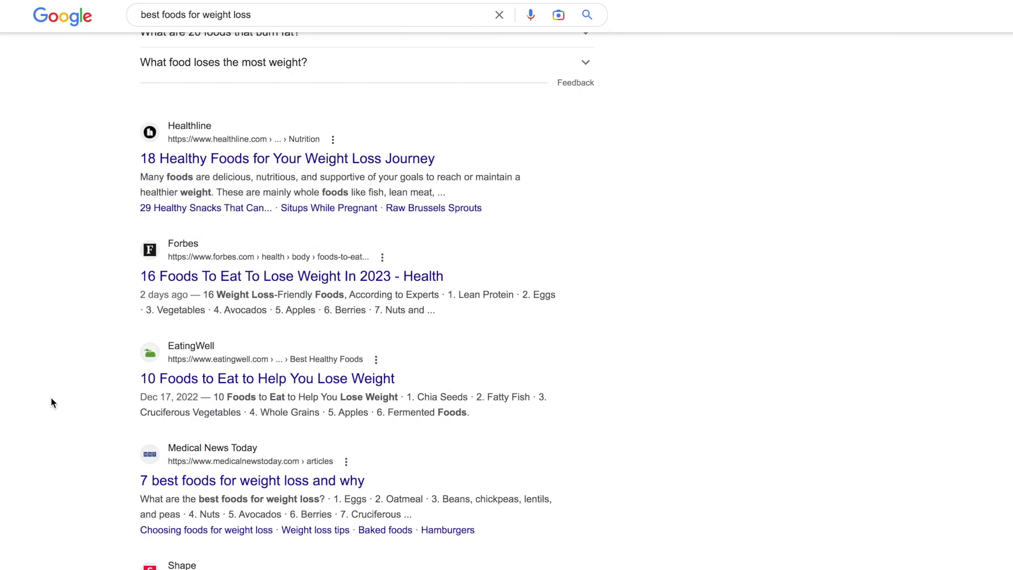
scroll(57, 394, "up", 15)
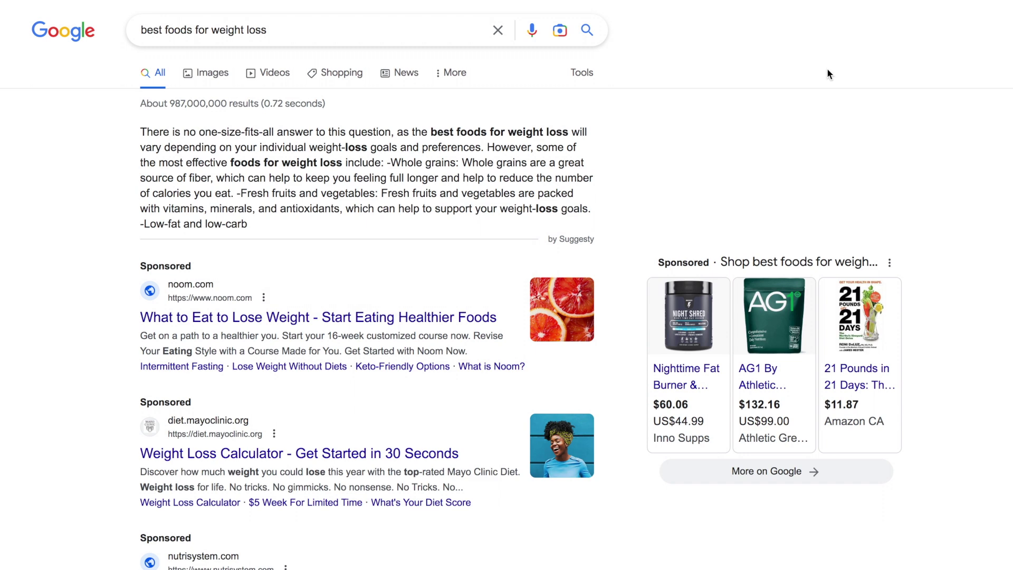